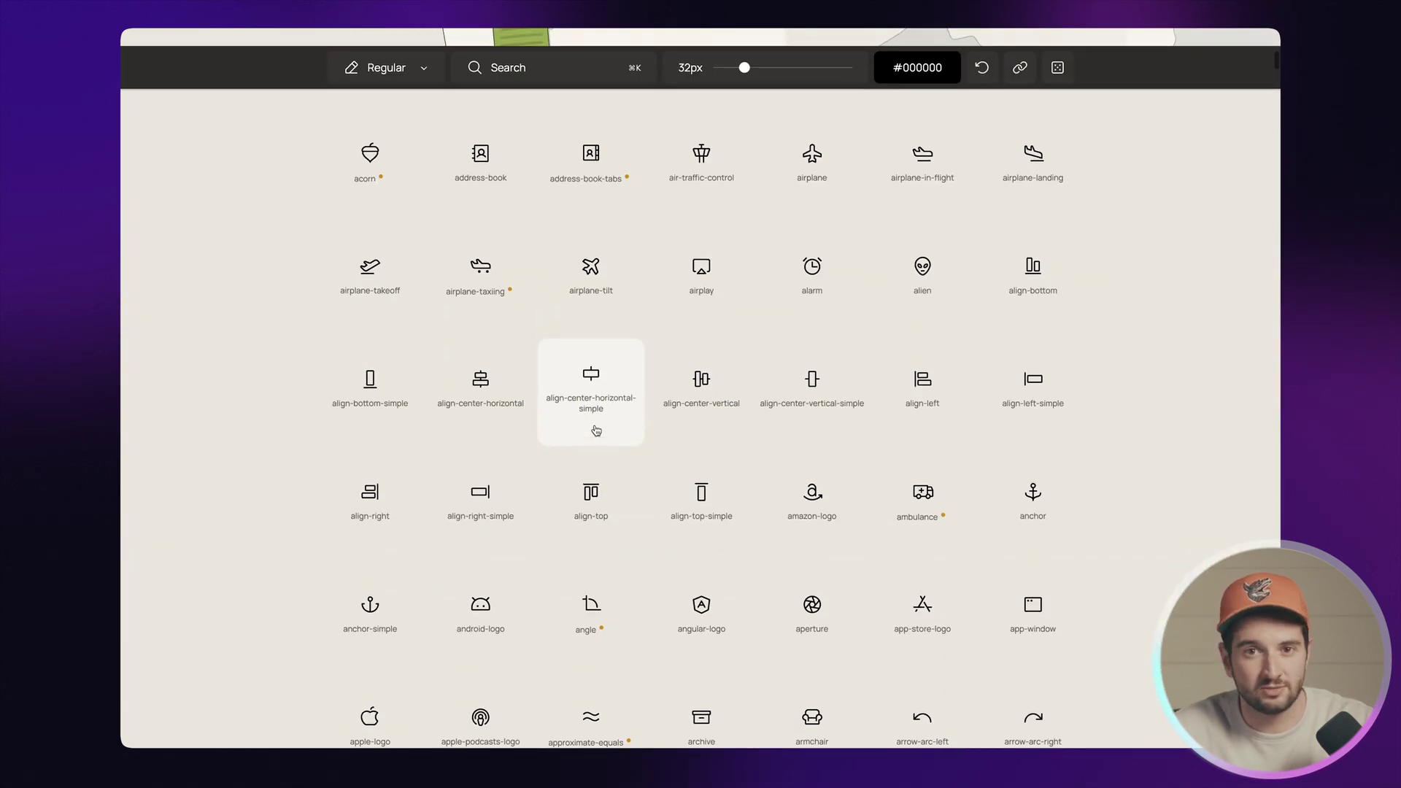
scroll(1144, 515, down, 10)
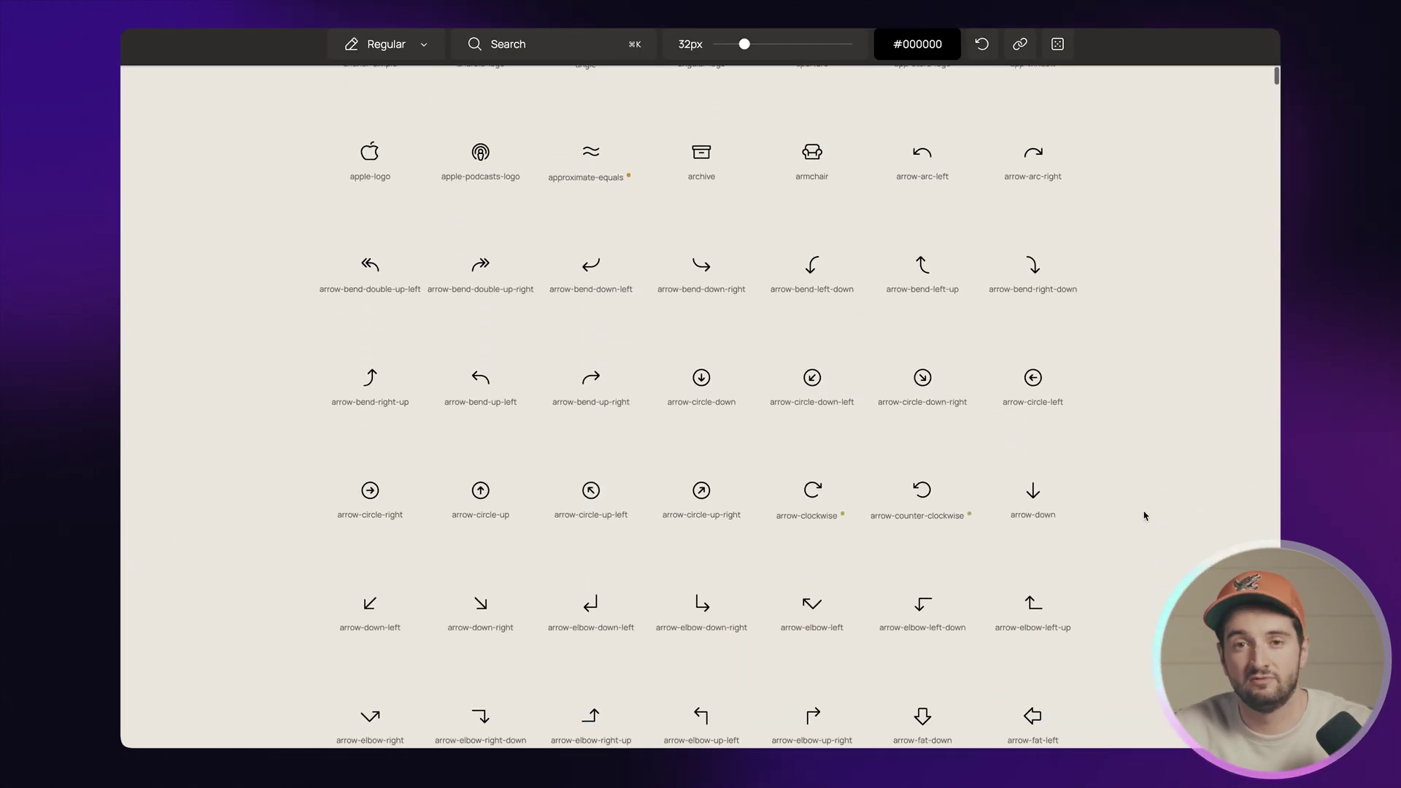
scroll(1144, 516, down, 15)
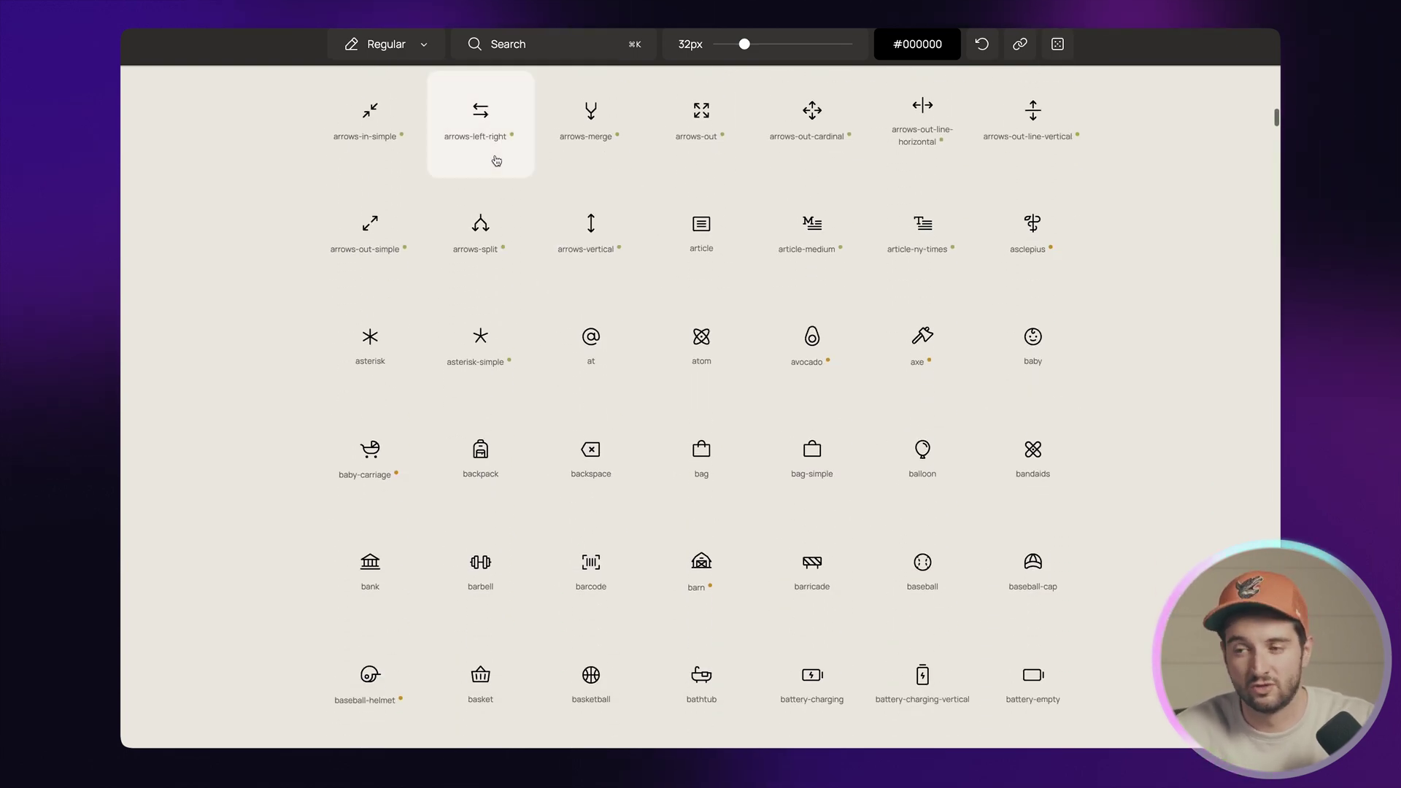
Step: Switch the Phosphor icon grid to the Duotone weight, trying Fill along the way
click(421, 57)
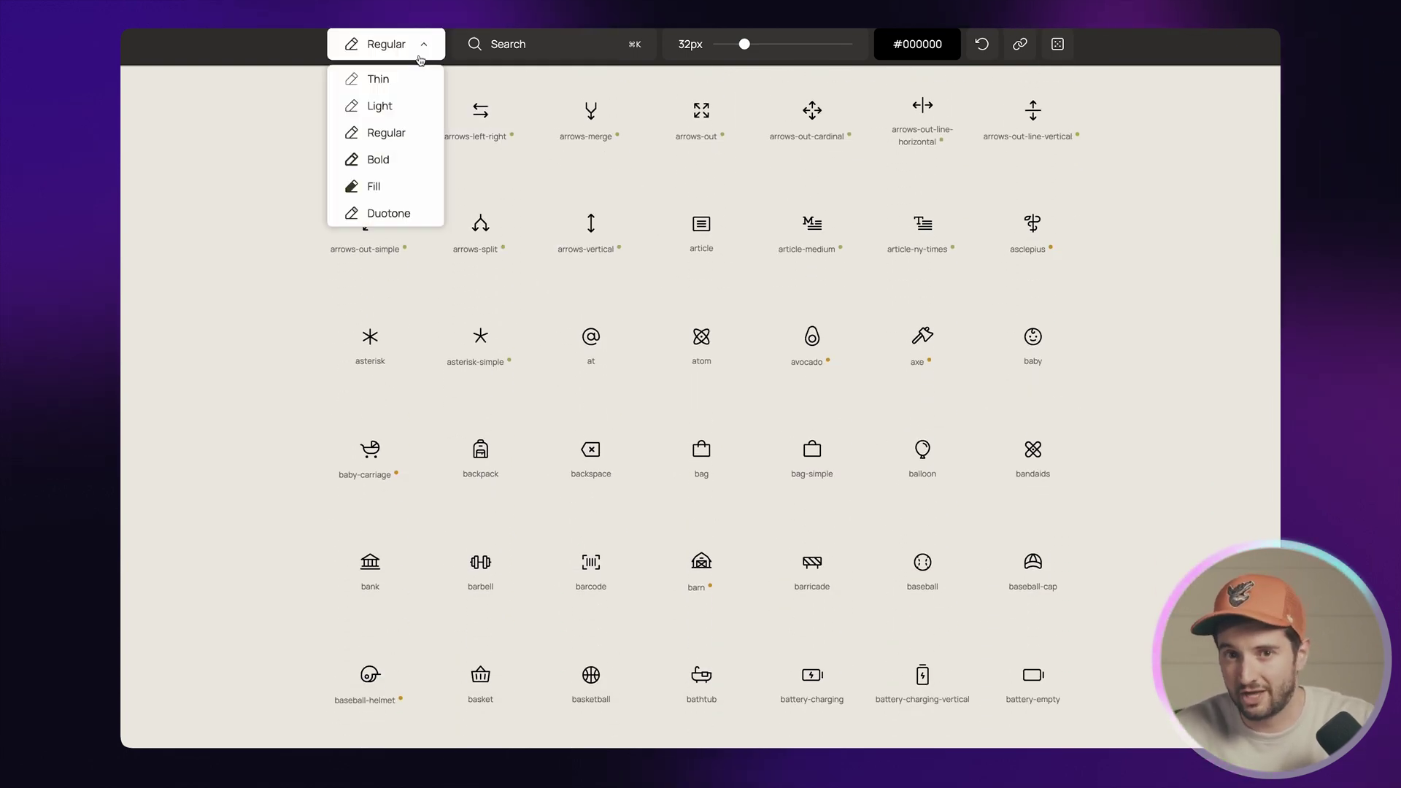
click(400, 184)
click(412, 48)
click(392, 216)
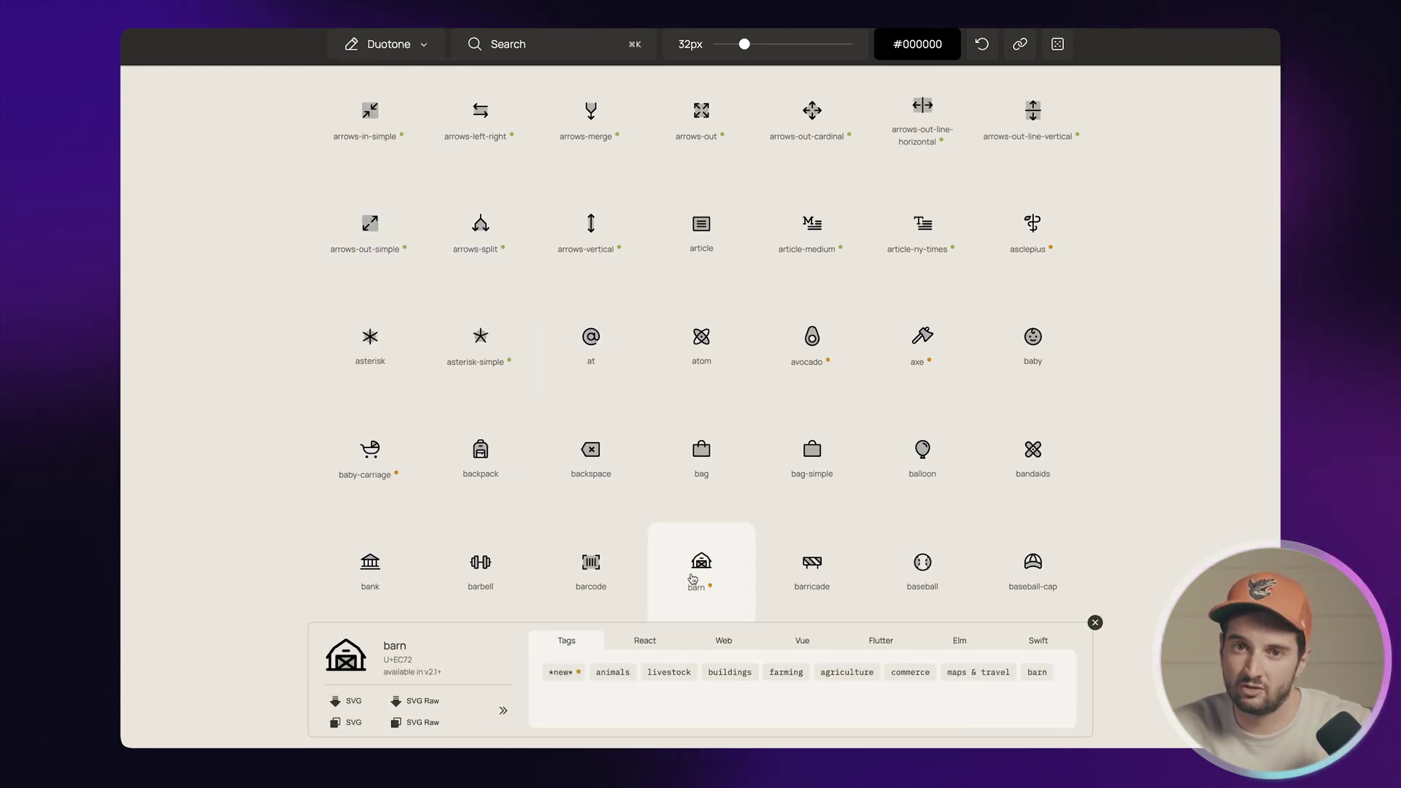
Step: Download the barn icon as an SVG and scroll further through the icon library
click(353, 702)
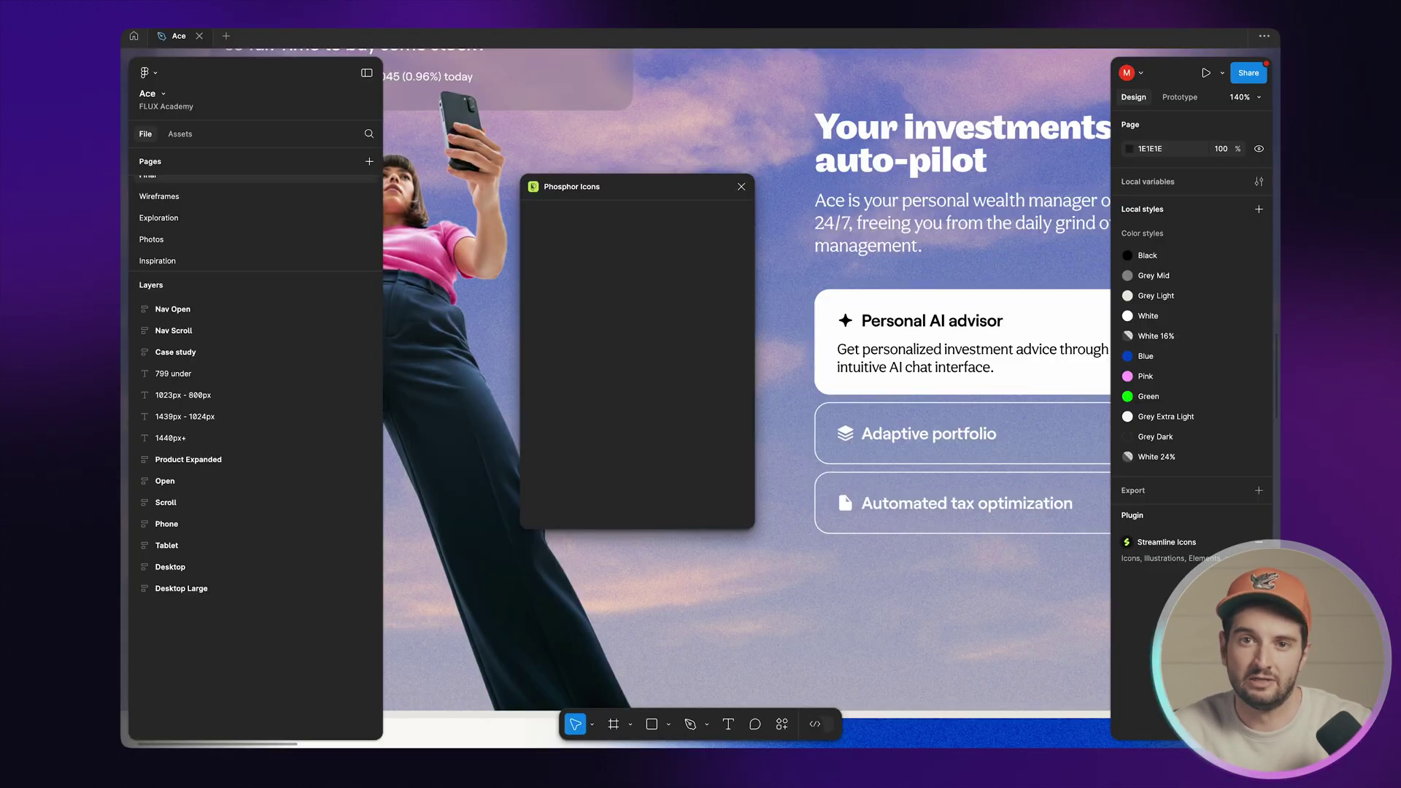
scroll(706, 305, down, 15)
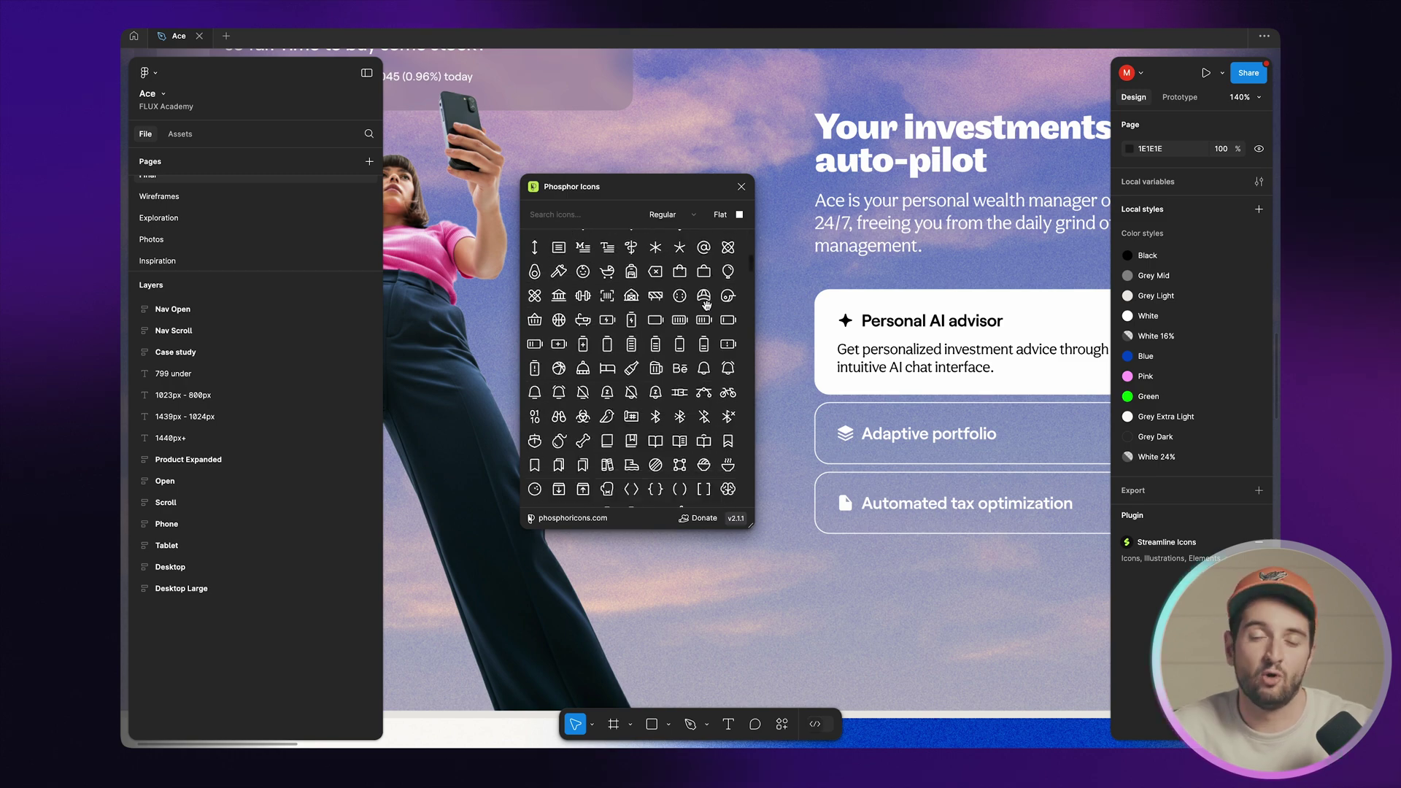
scroll(707, 305, down, 15)
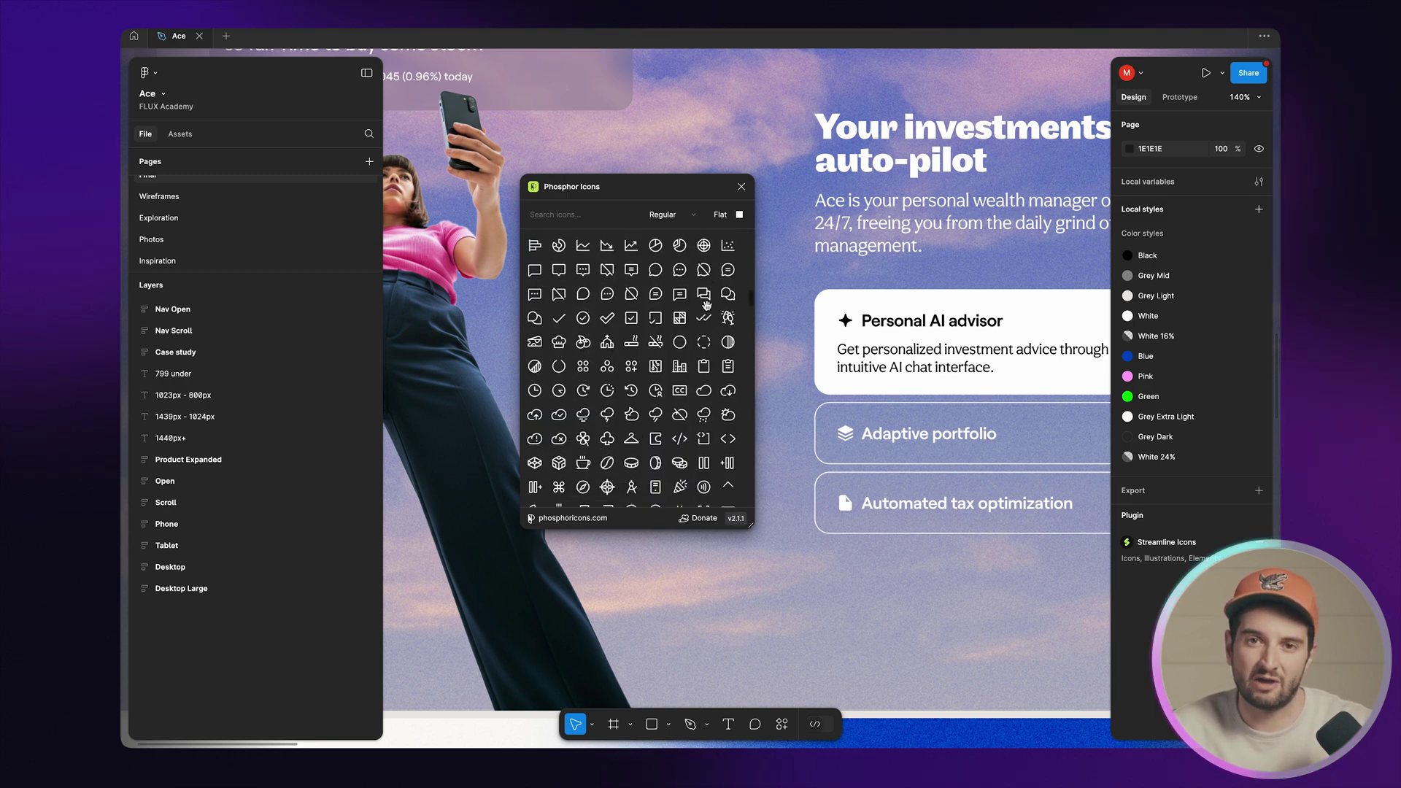
scroll(706, 305, down, 5)
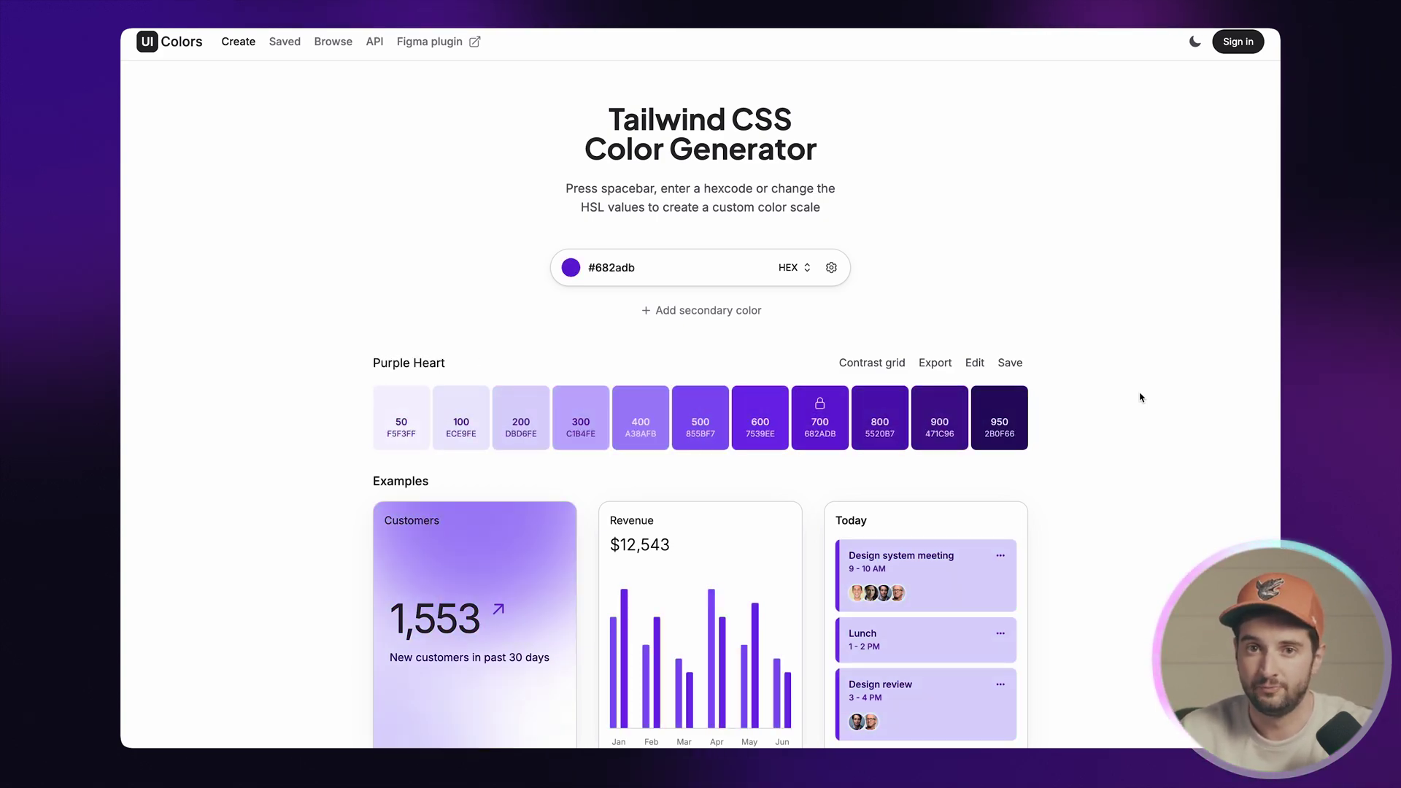
Step: Scroll through the Governor Bay scale's example cards and buttons, then back up
scroll(1142, 398, down, 4)
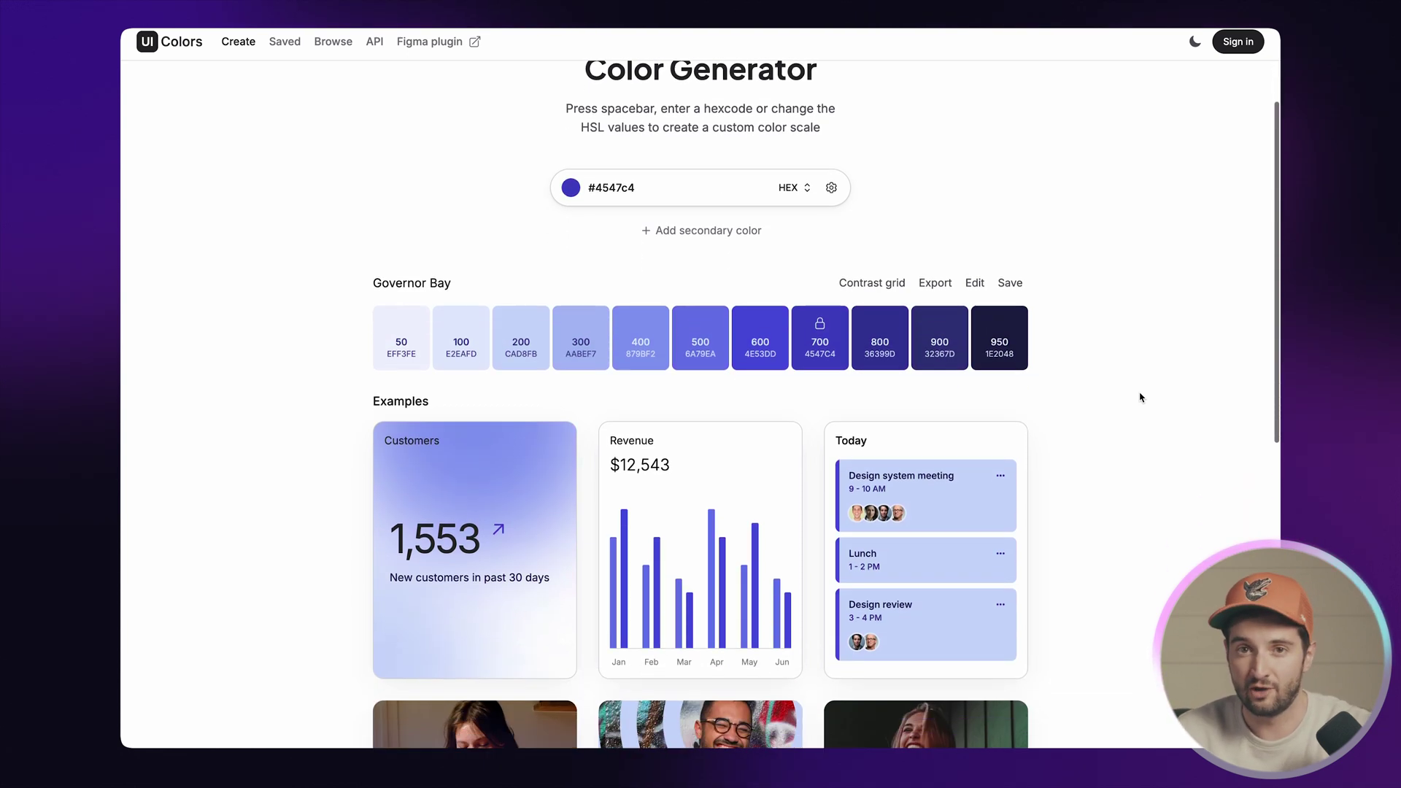
scroll(1142, 397, down, 5)
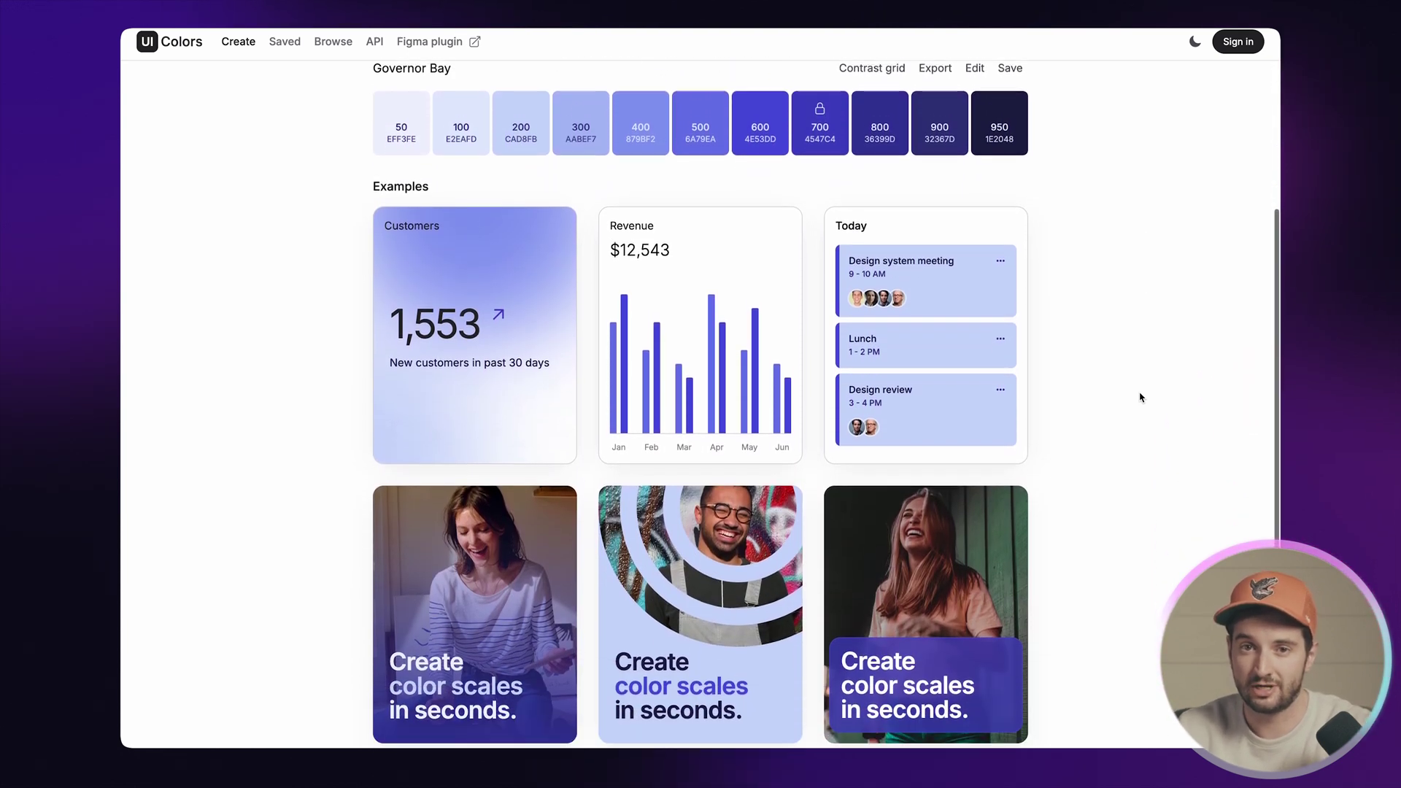
scroll(1142, 398, down, 1)
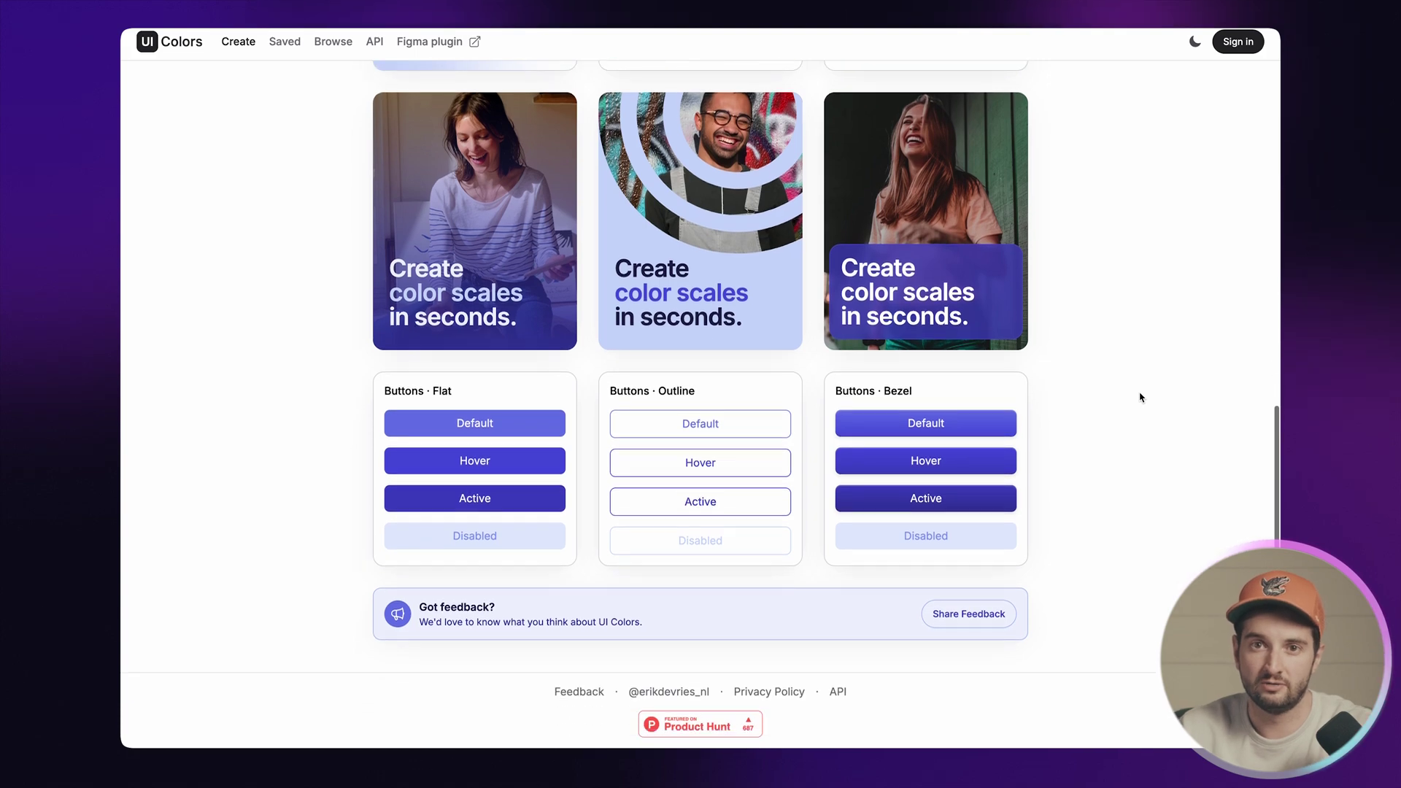
scroll(1141, 398, up, 10)
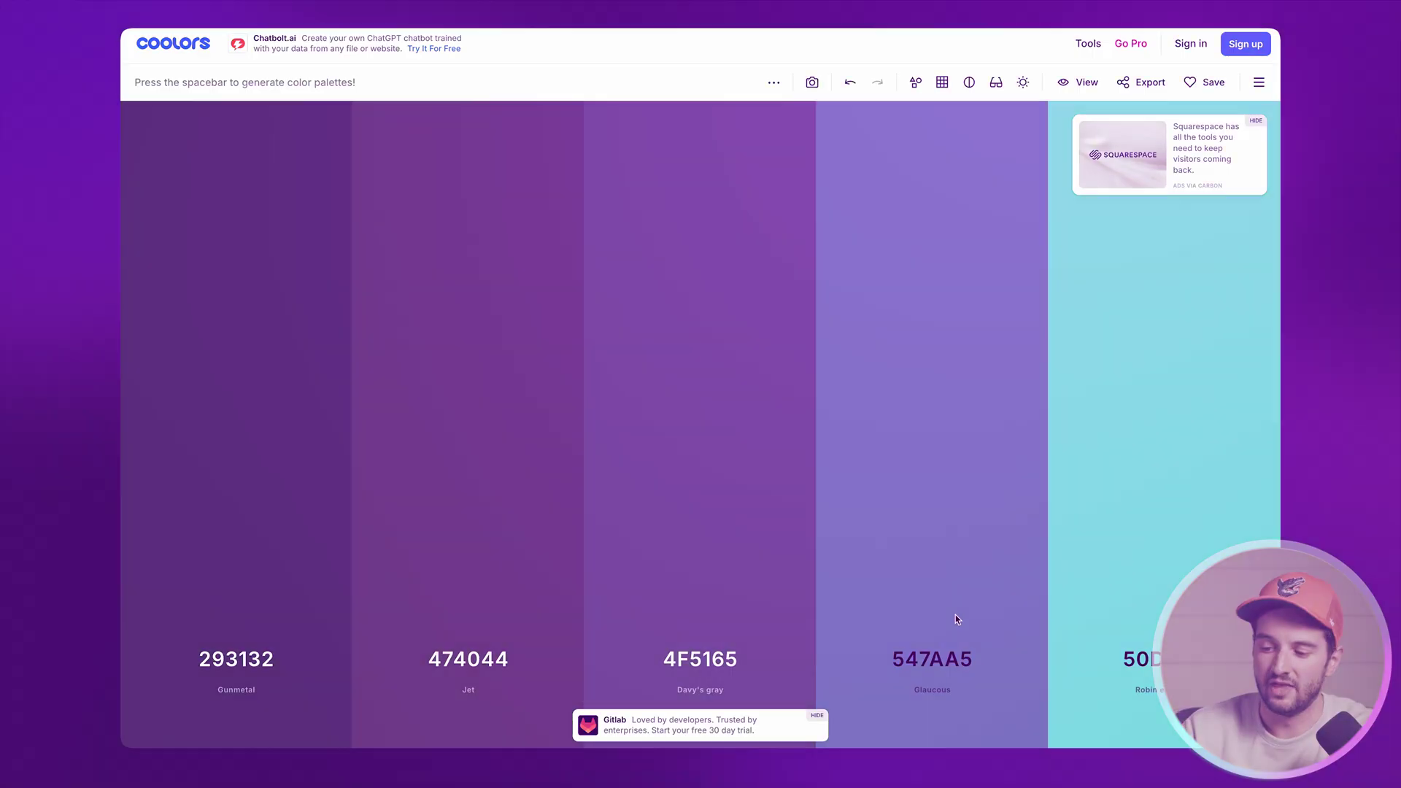
Step: Cycle through several random five-colour Coolors palettes with the spacebar
key(space)
key(space)
key(space)
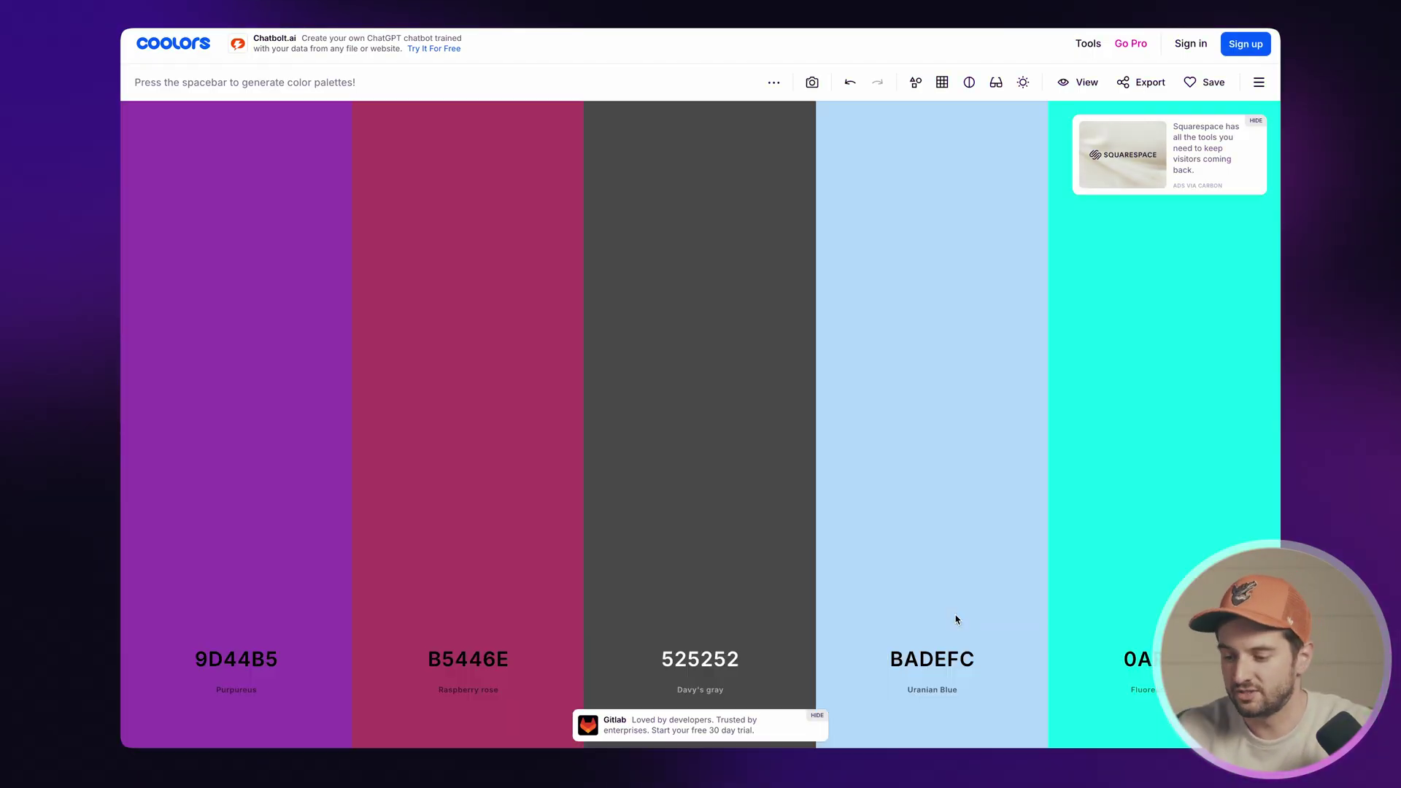
key(space)
key(space)
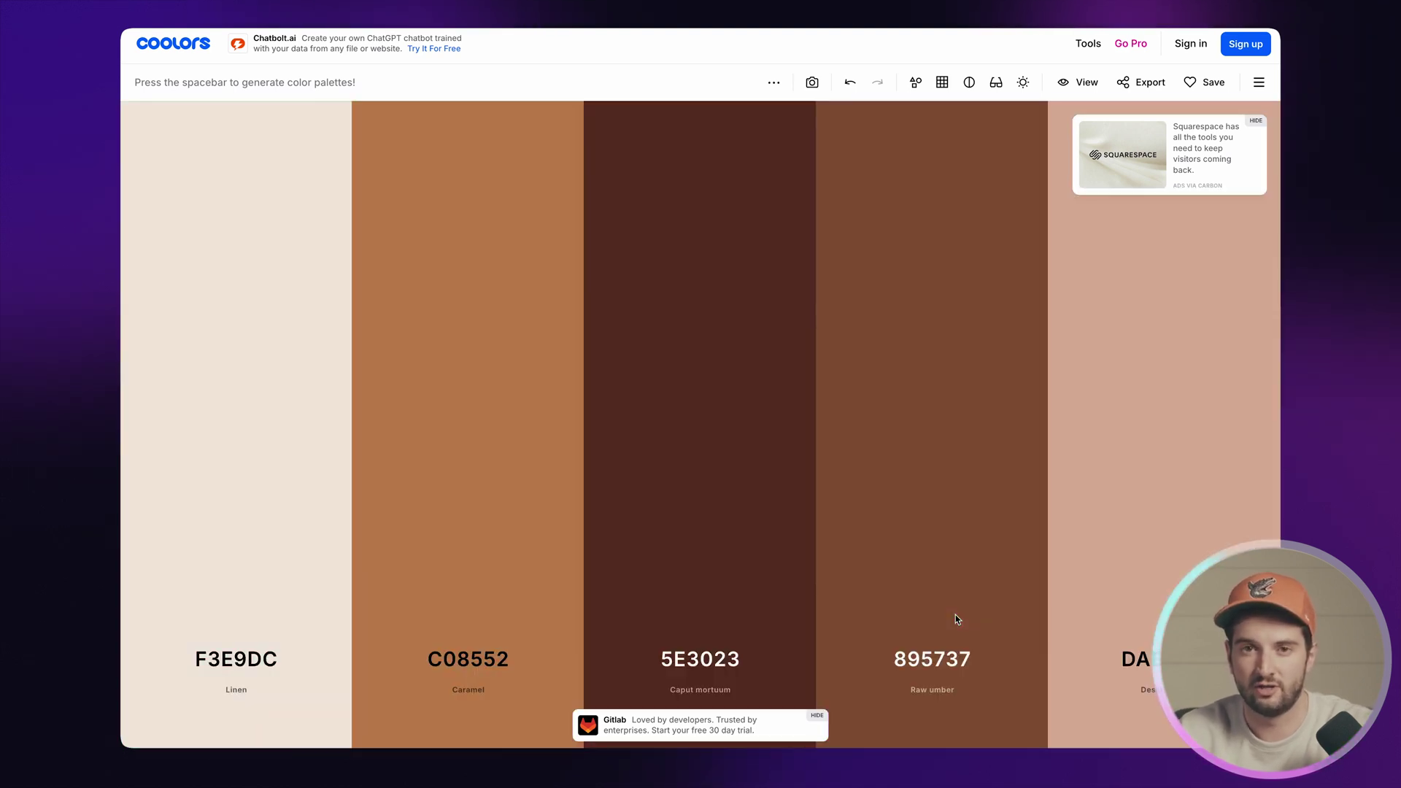
key(space)
key(space)
key(space)
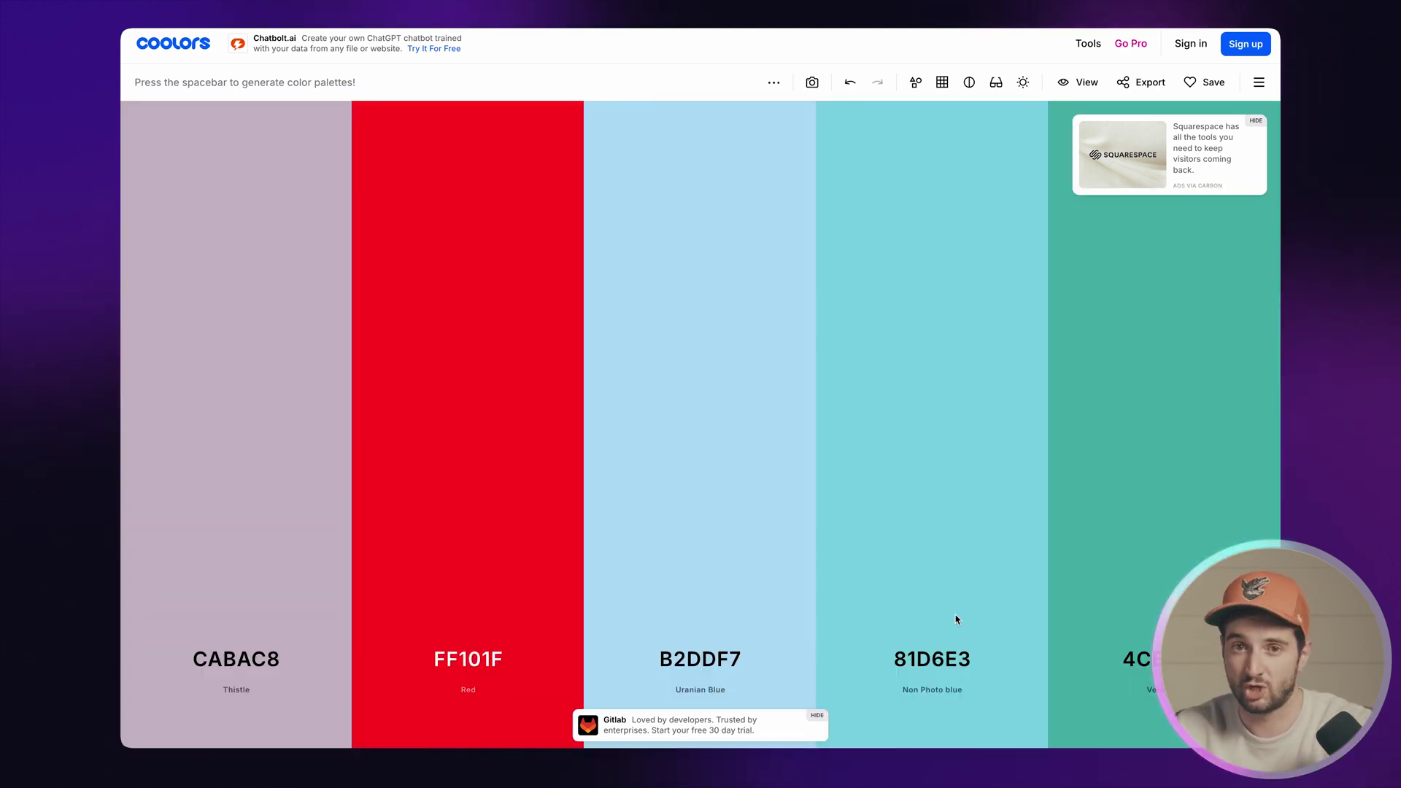
key(space)
key(space)
key(space)
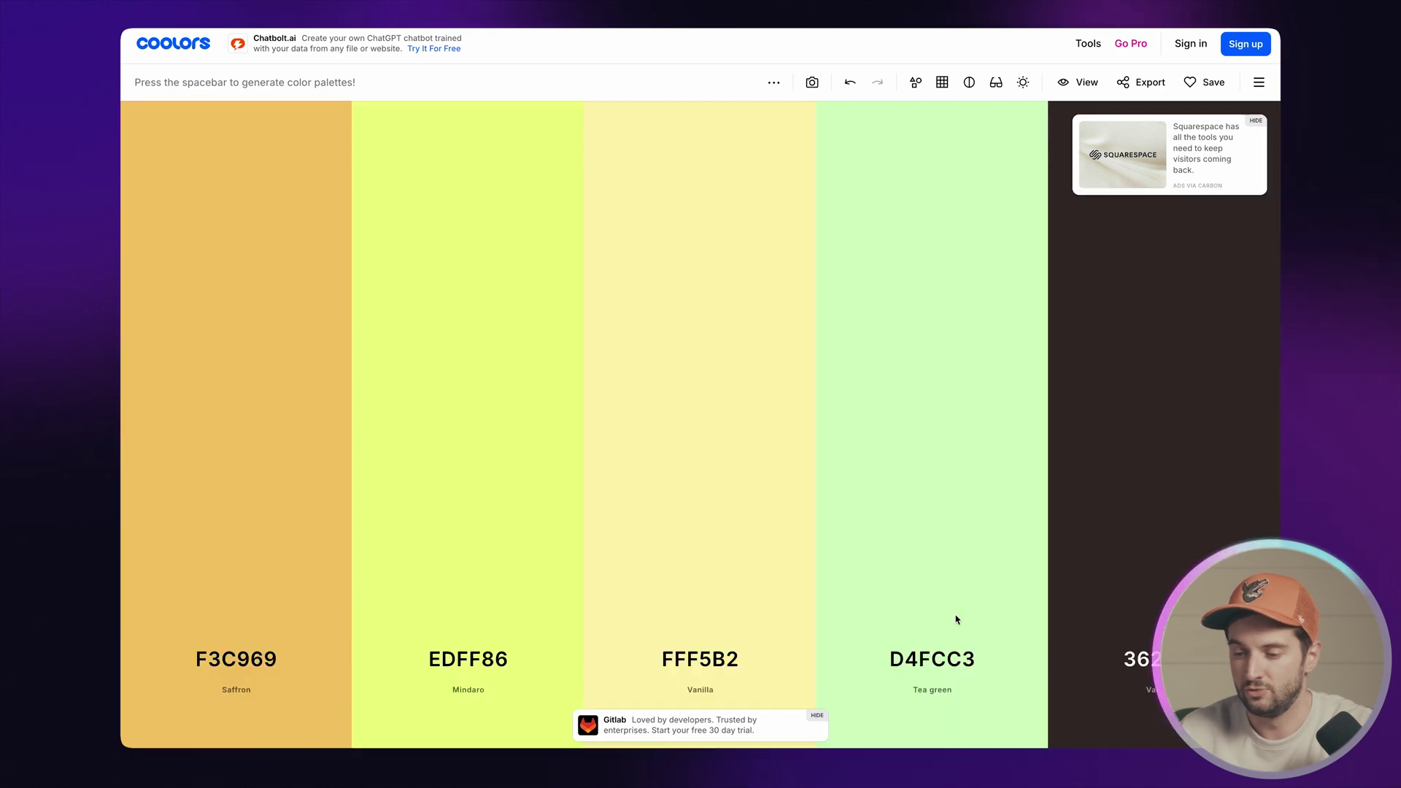
key(space)
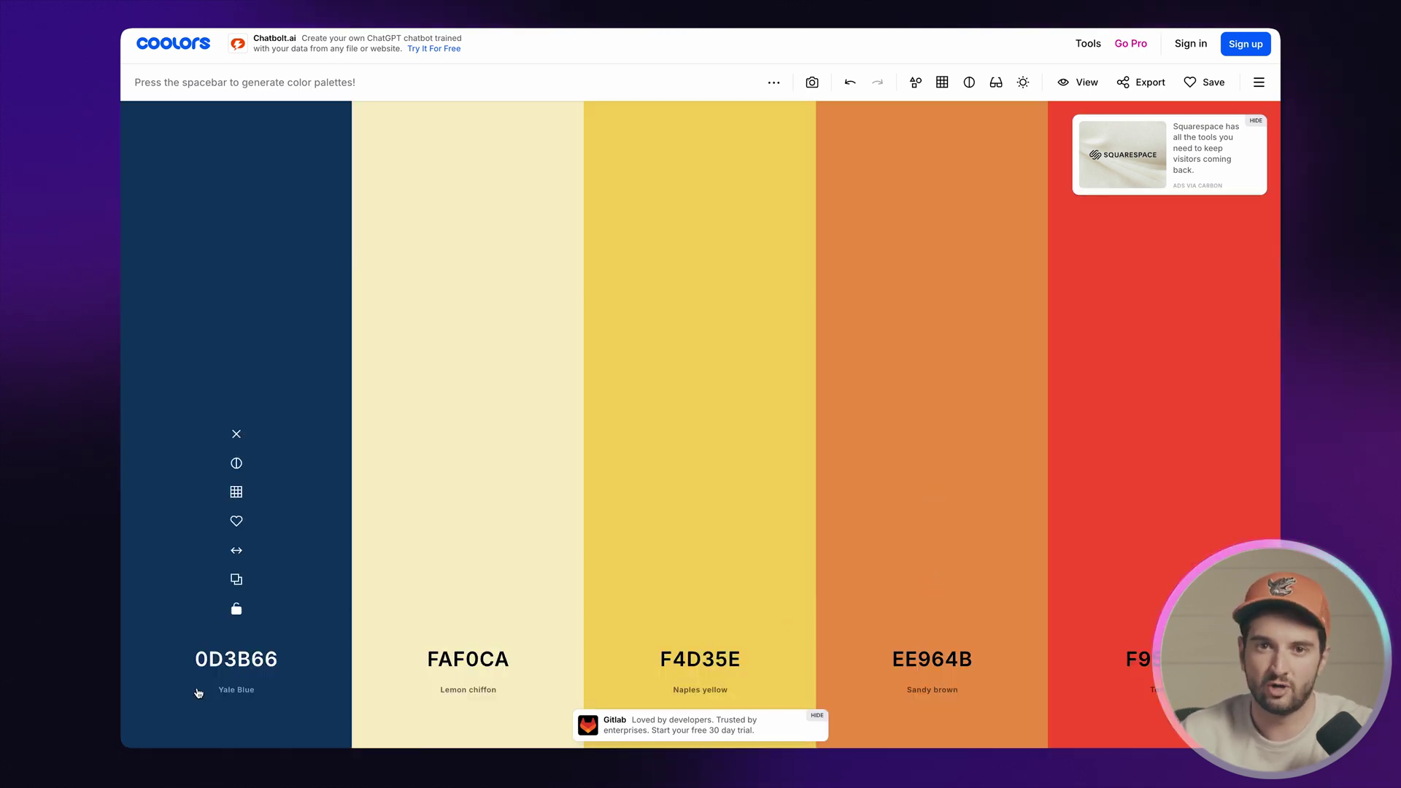
key(space)
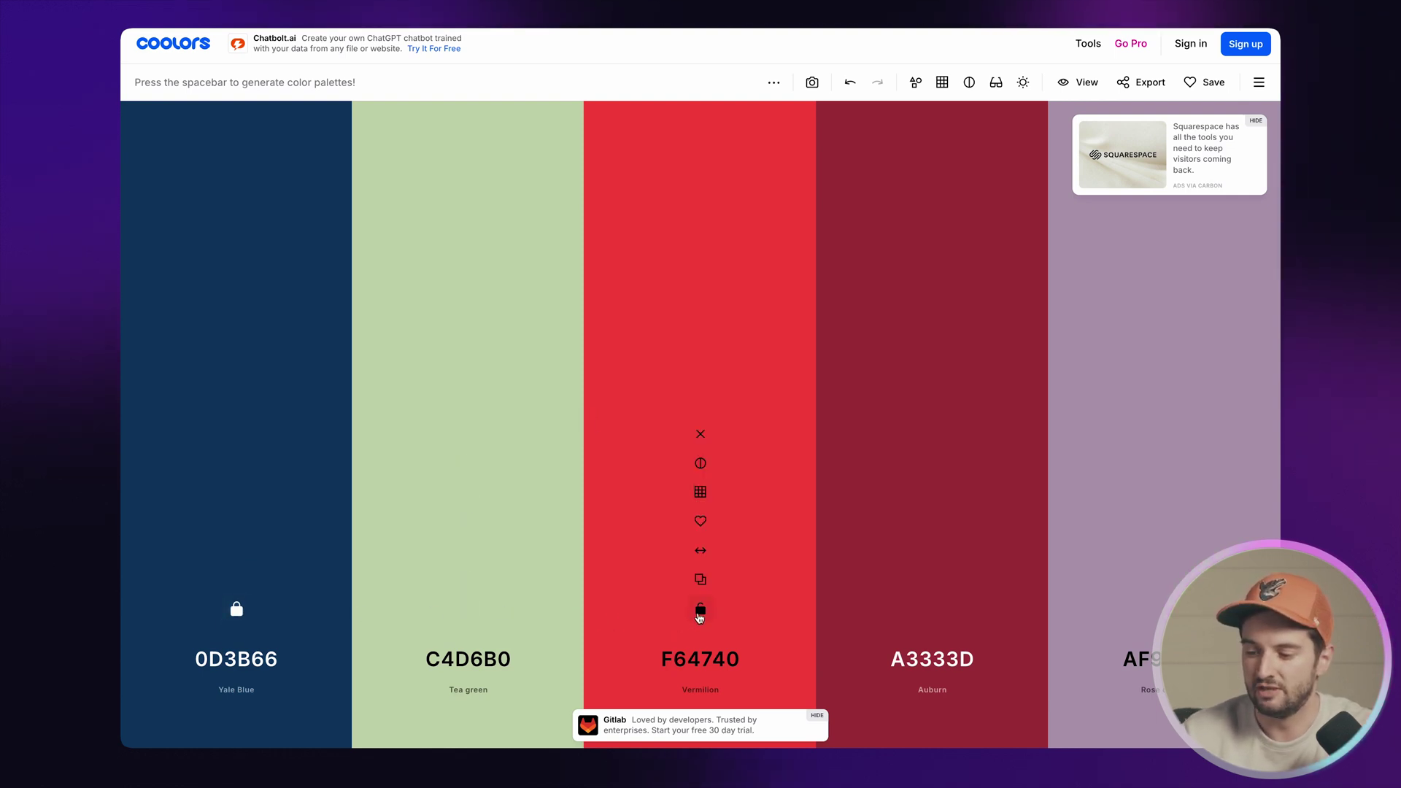
key(space)
key(space)
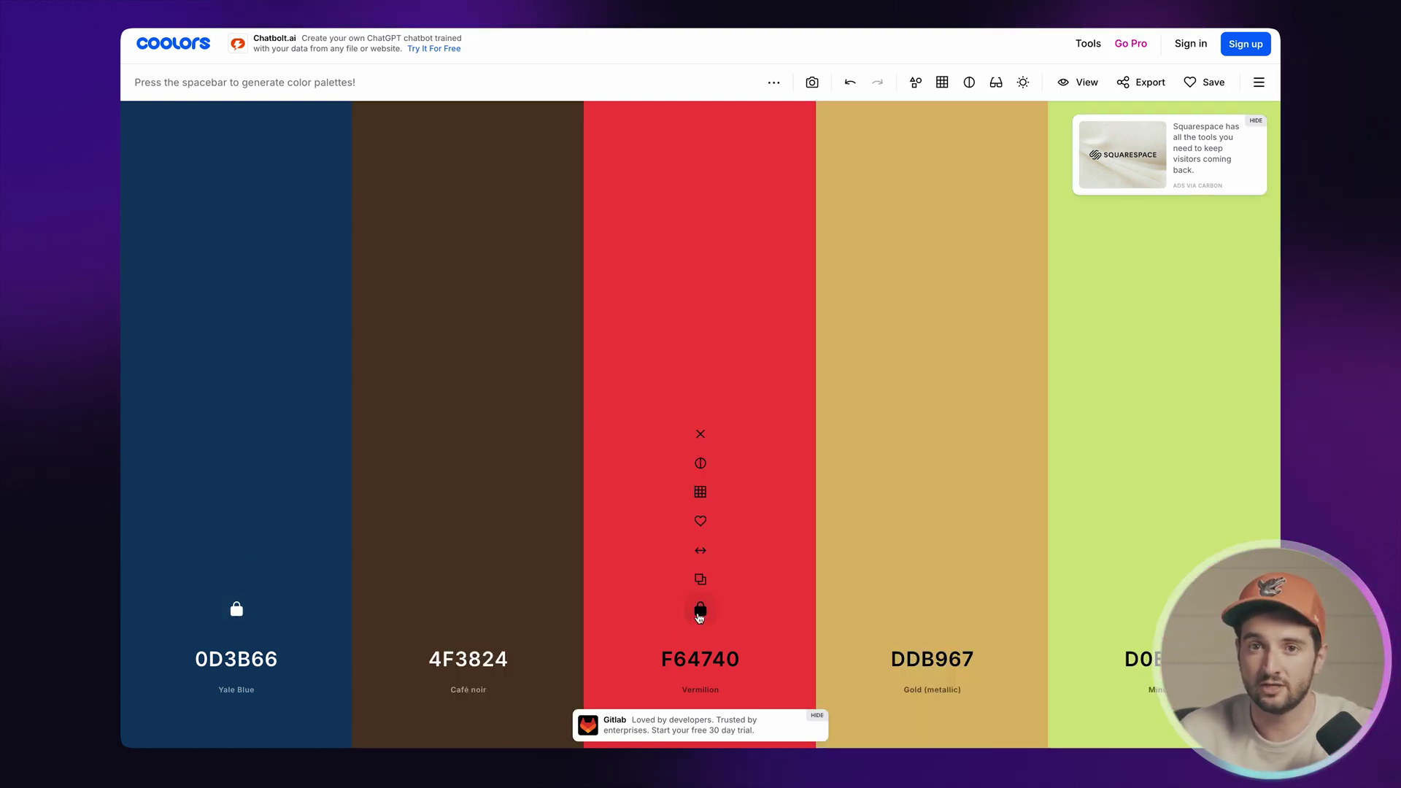
Step: Set the second colour to Rust AA5228, lock the first two, and regenerate the rest
click(933, 610)
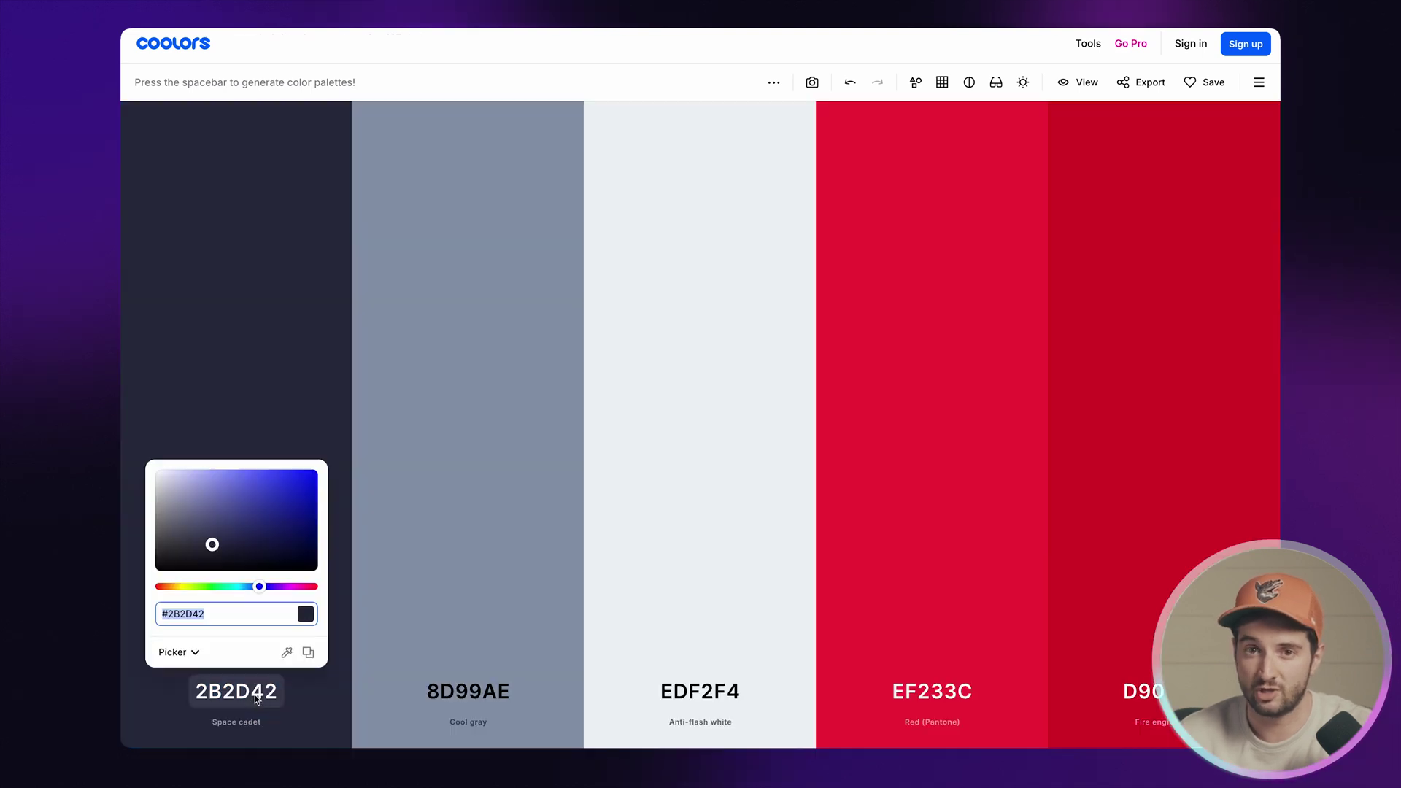
text(38462F)
click(467, 691)
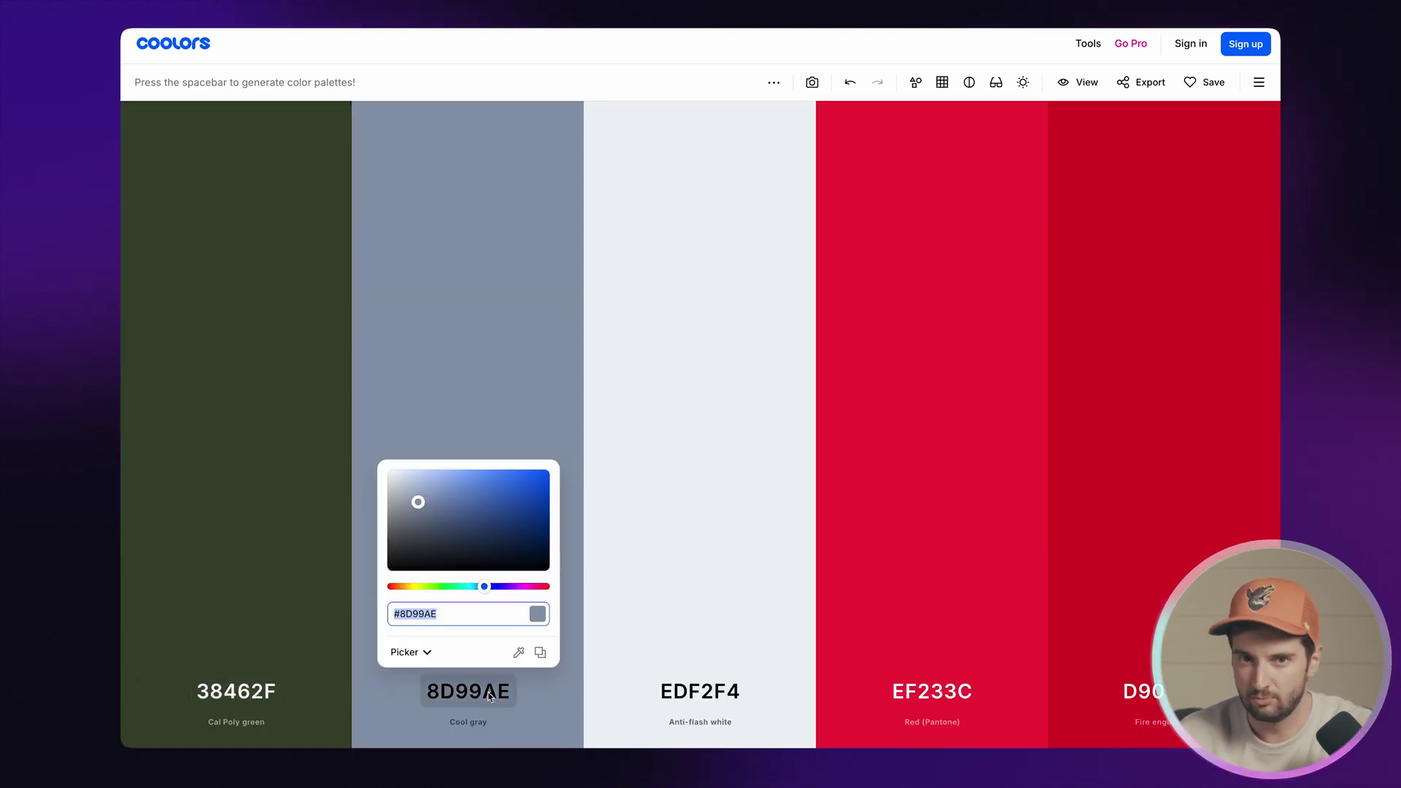
text(#AA5228)
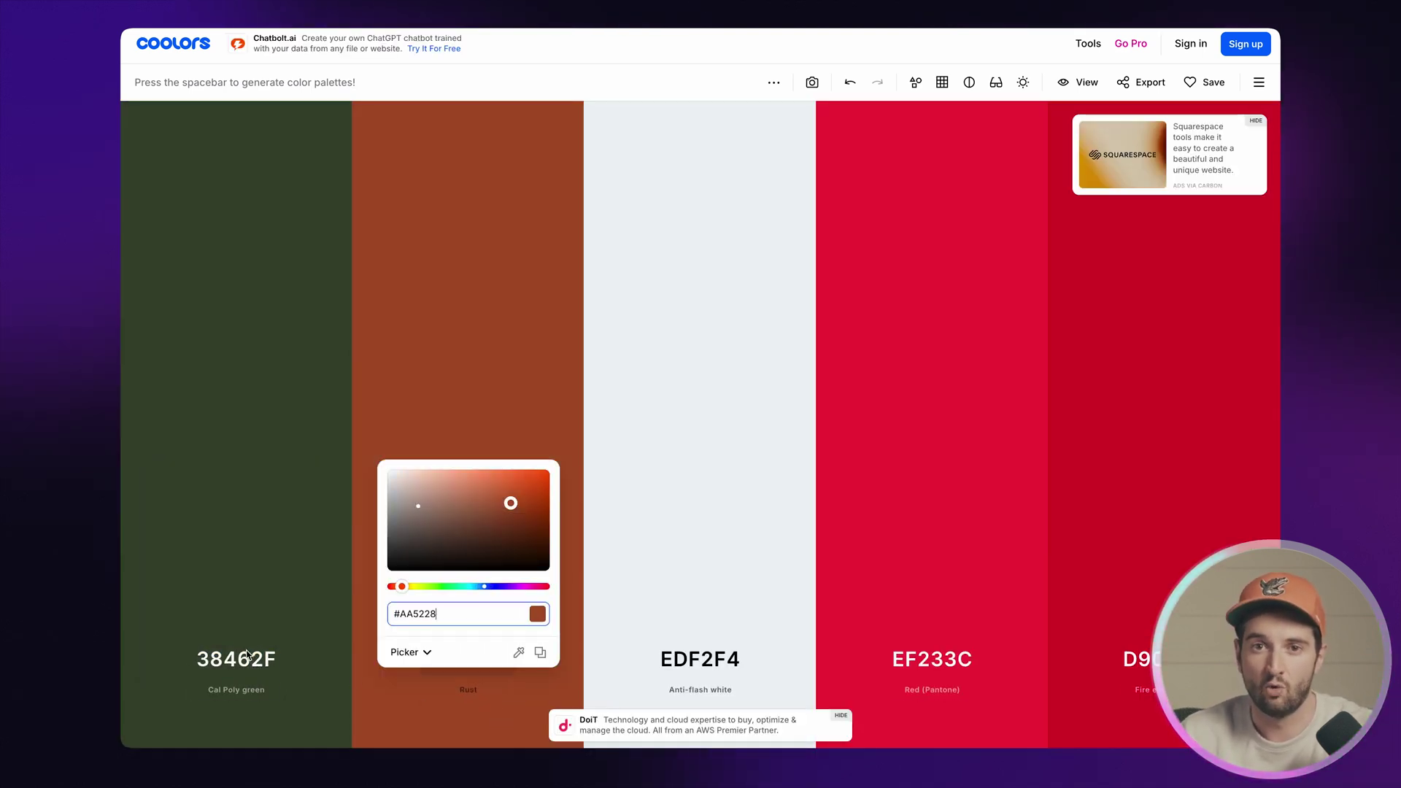
click(258, 714)
click(237, 609)
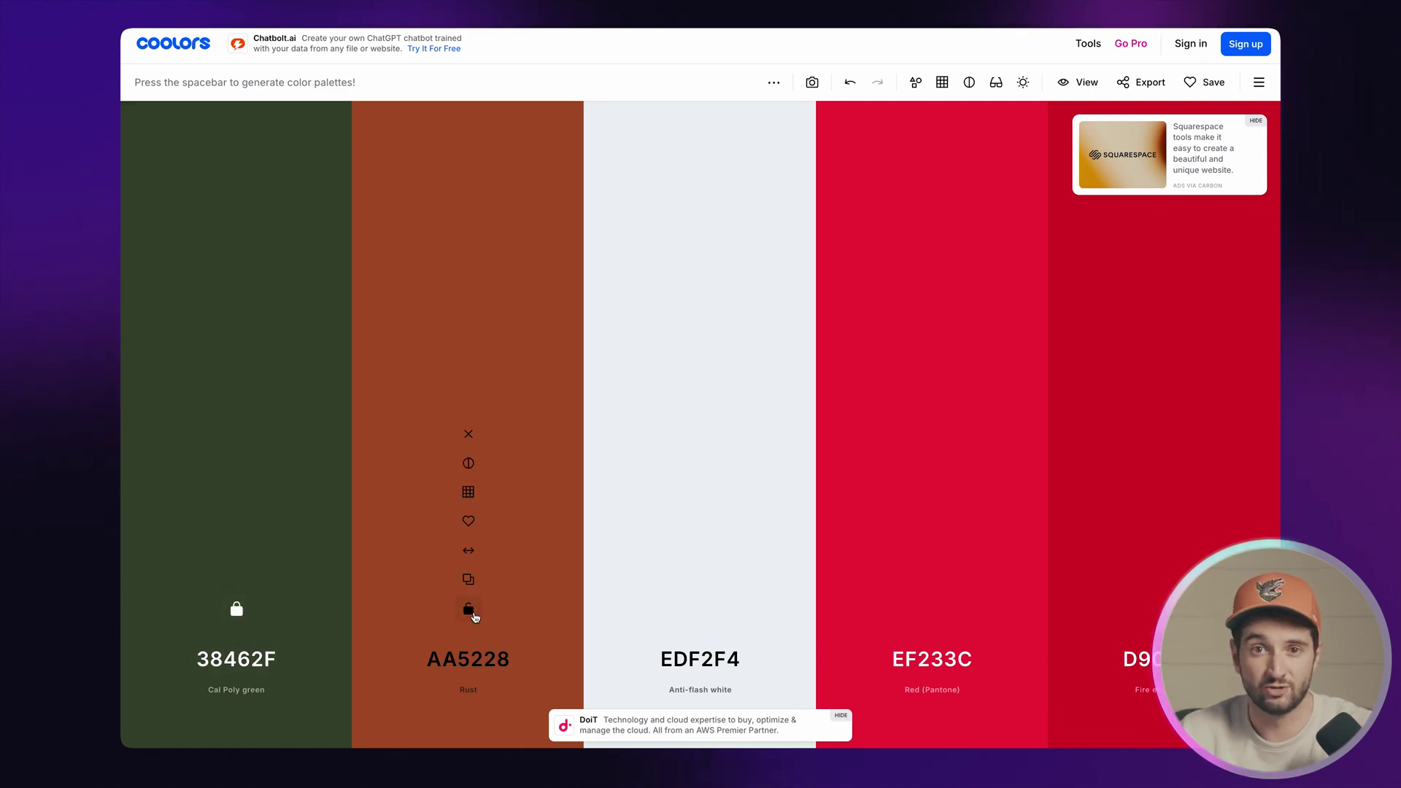
key(space)
key(space)
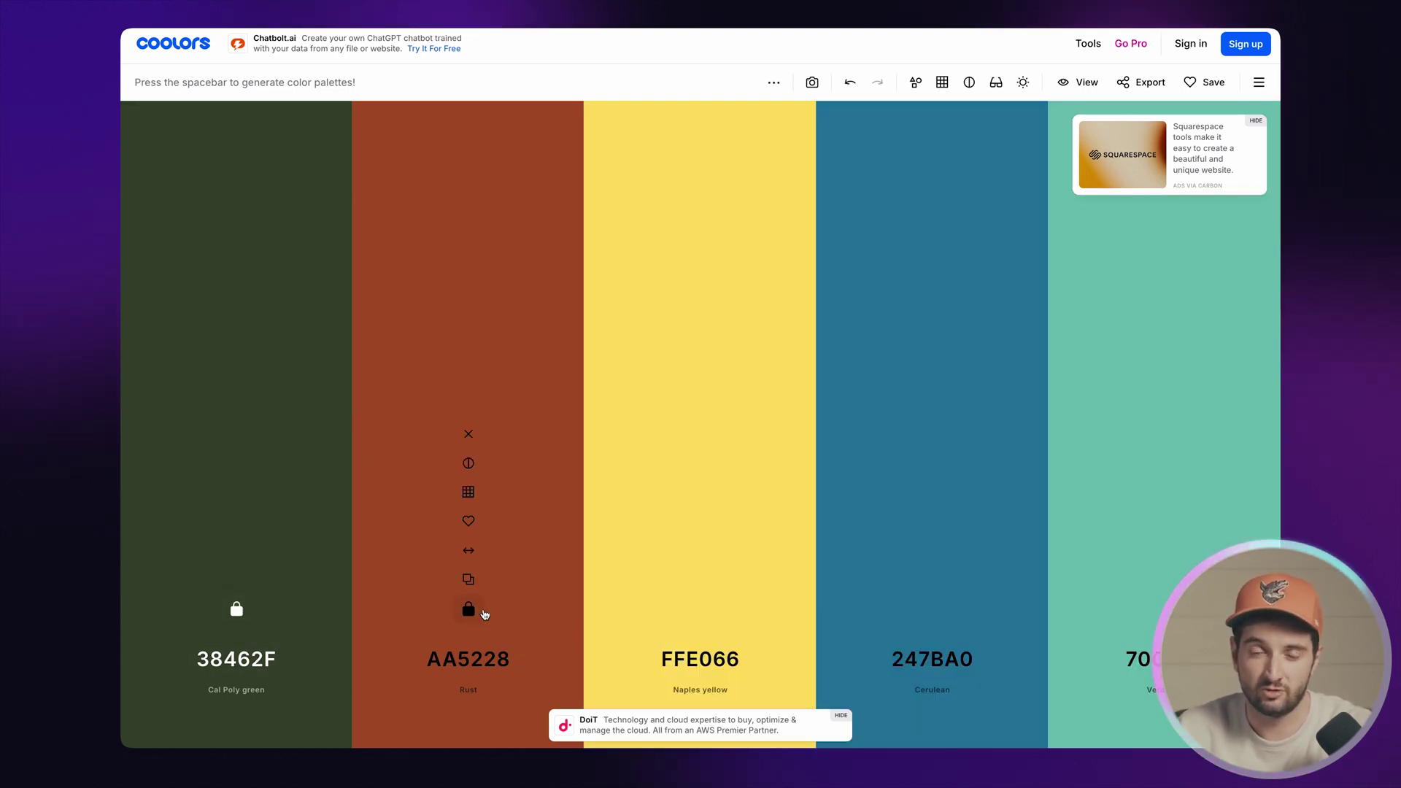
key(space)
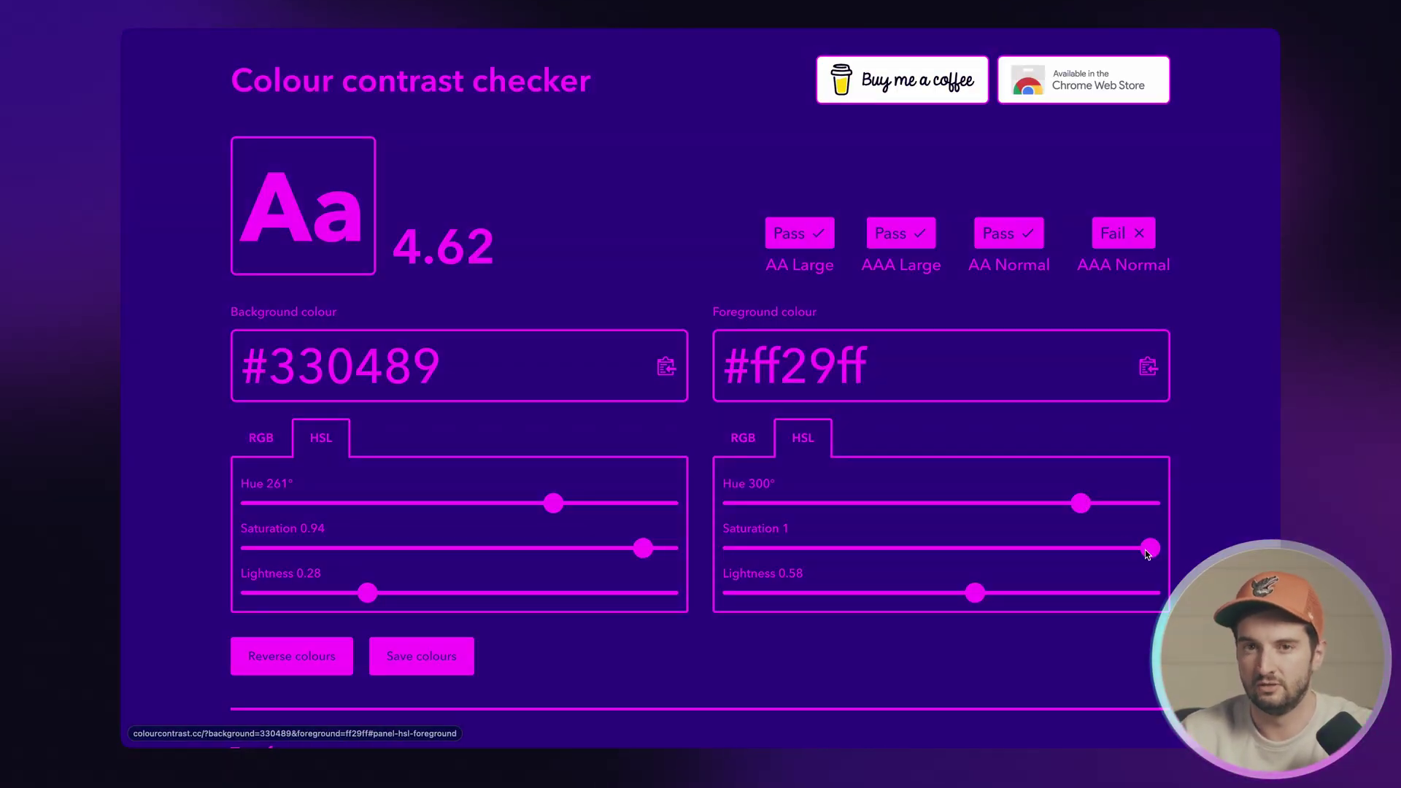
Step: Adjust the #ff18ff foreground and background #4e0043 until the contrast ratio reads 4.86
mouse_move(974, 594)
mouse_down()
mouse_move(1086, 586)
mouse_move(892, 584)
mouse_move(960, 580)
mouse_up()
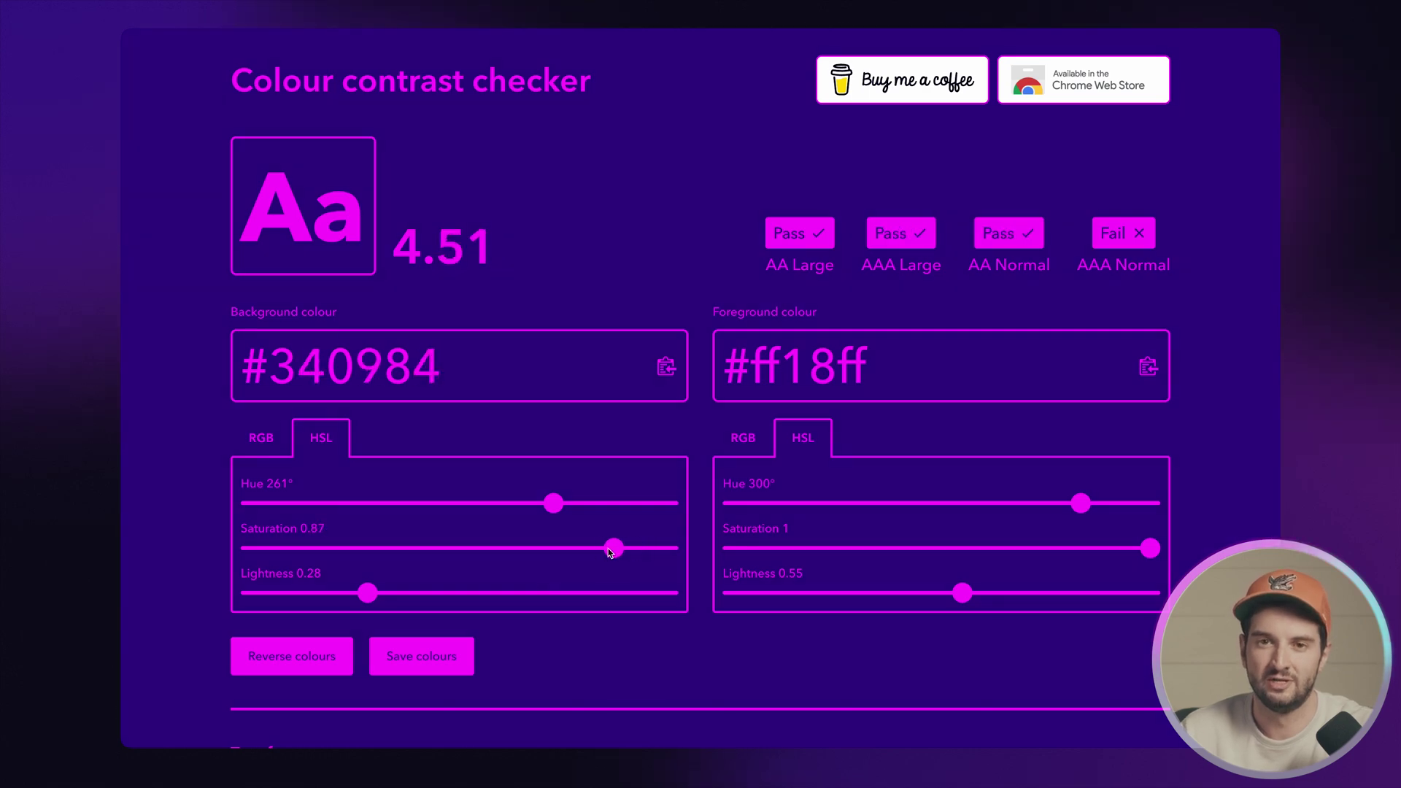
drag(560, 501, 605, 505)
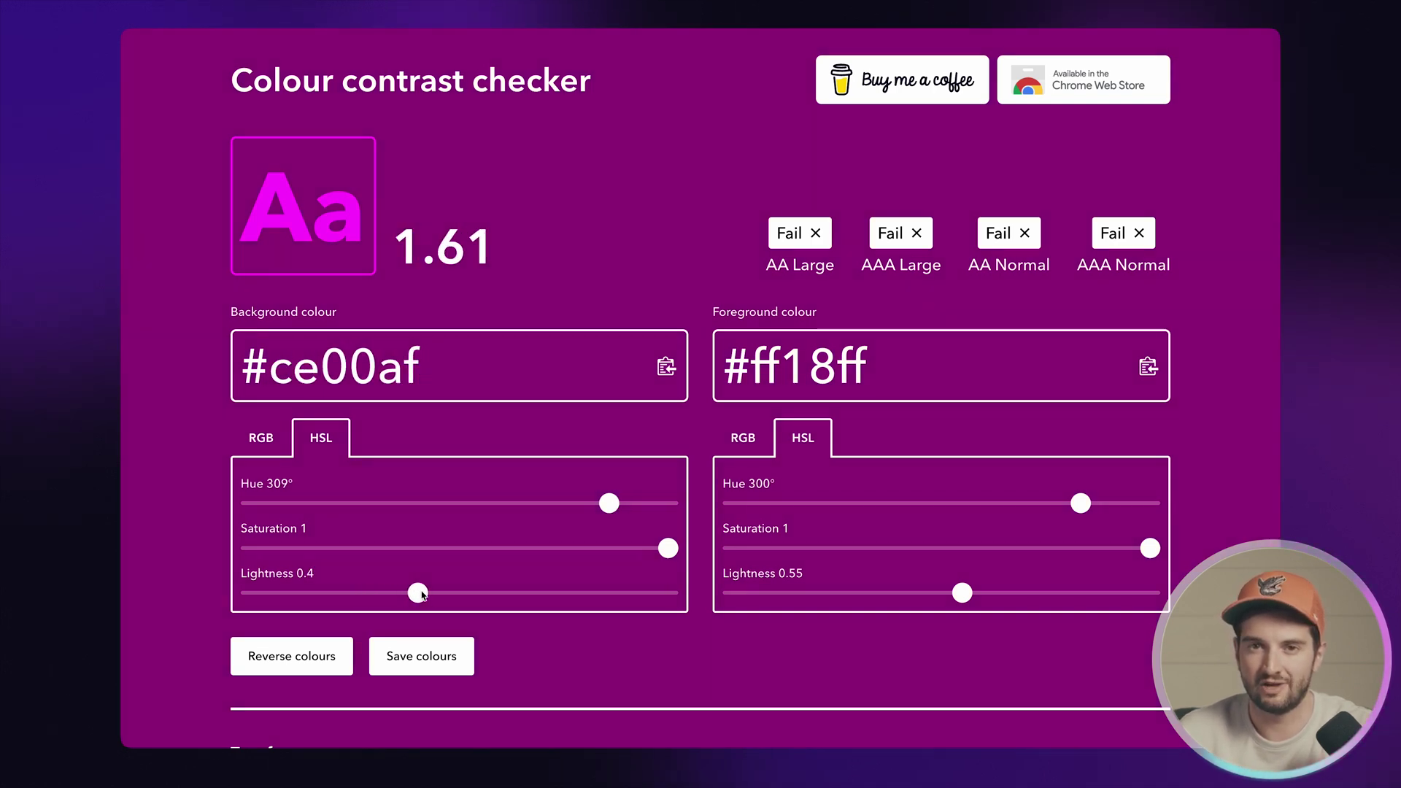
drag(421, 594, 313, 594)
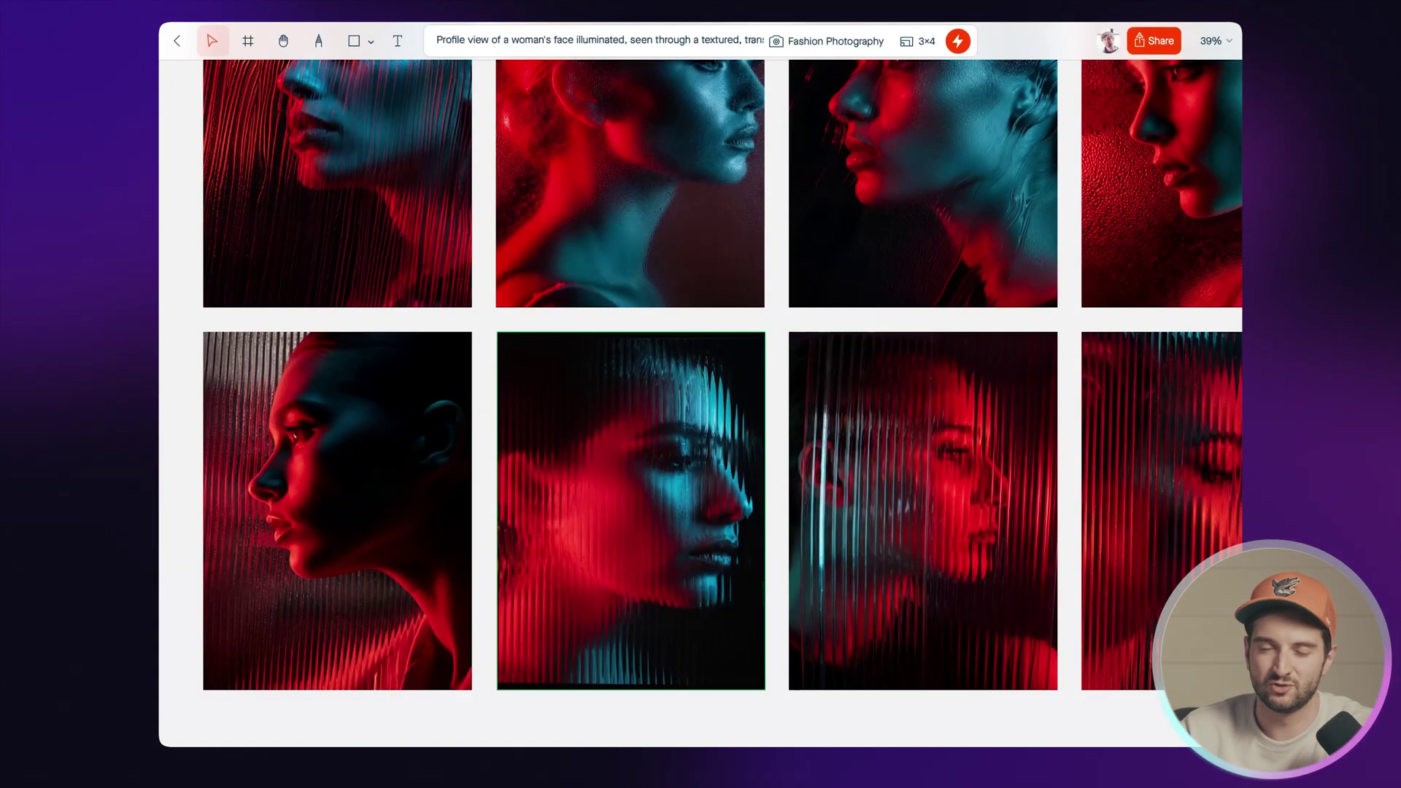
Step: Generate four fluted-glass portraits using the yellow colour palette and the Photography style
click(550, 51)
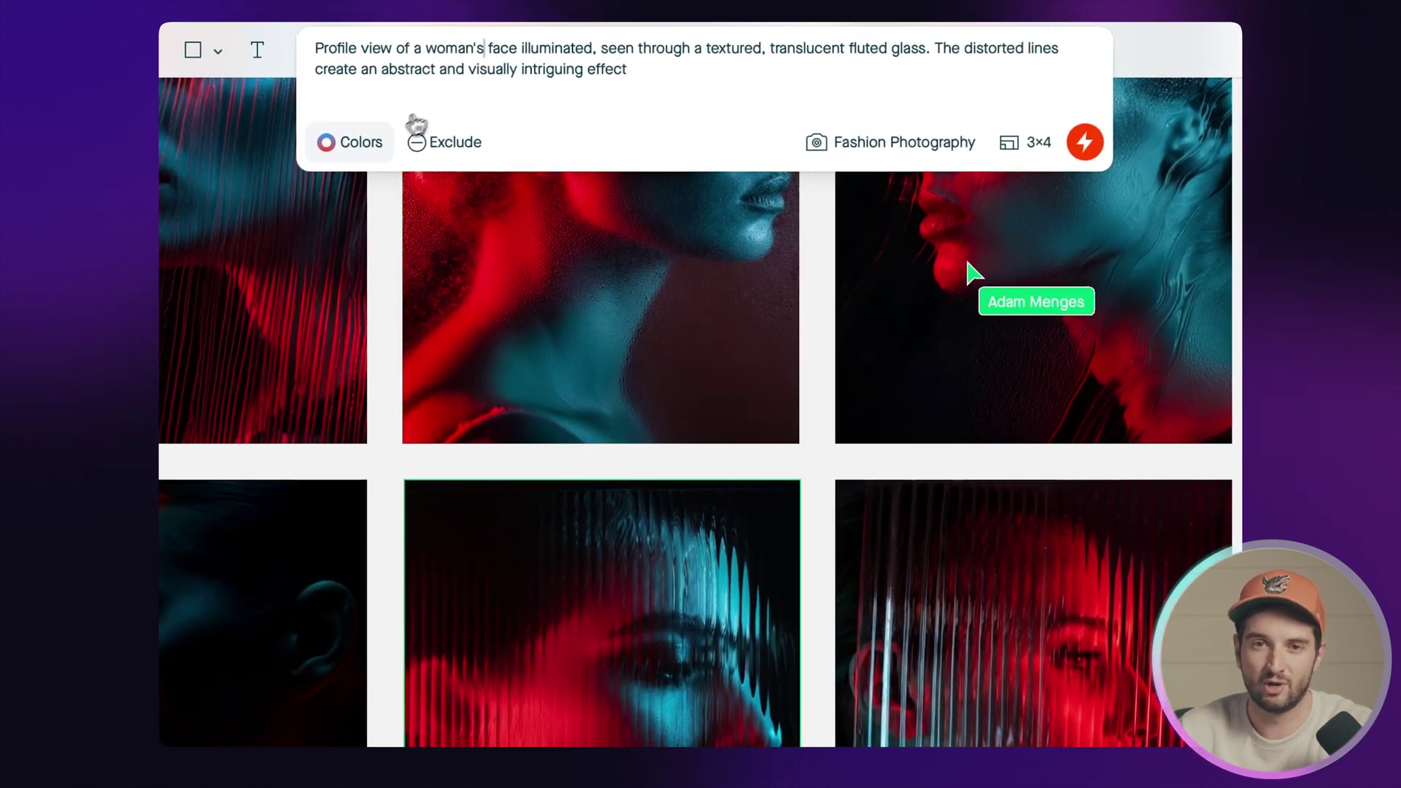
click(348, 141)
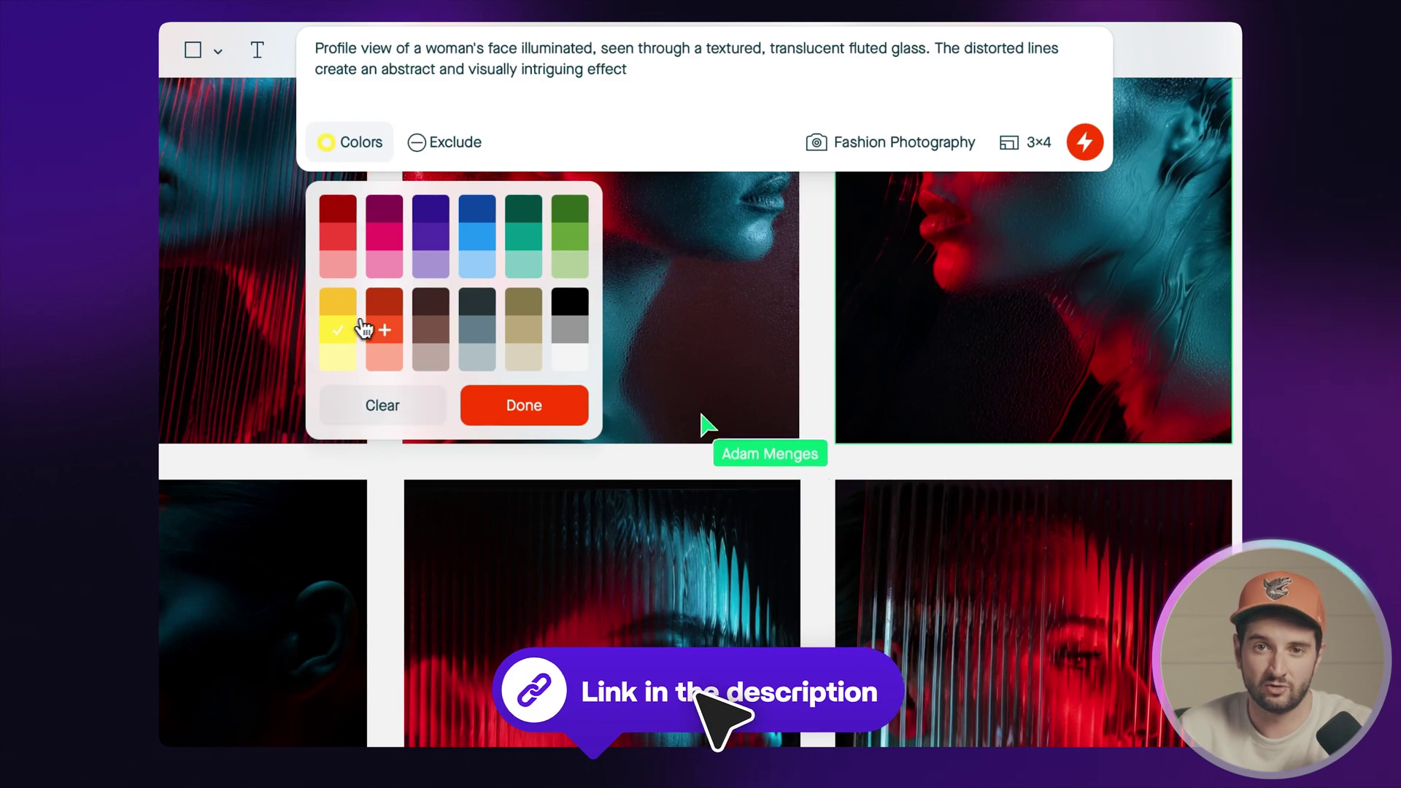
click(520, 400)
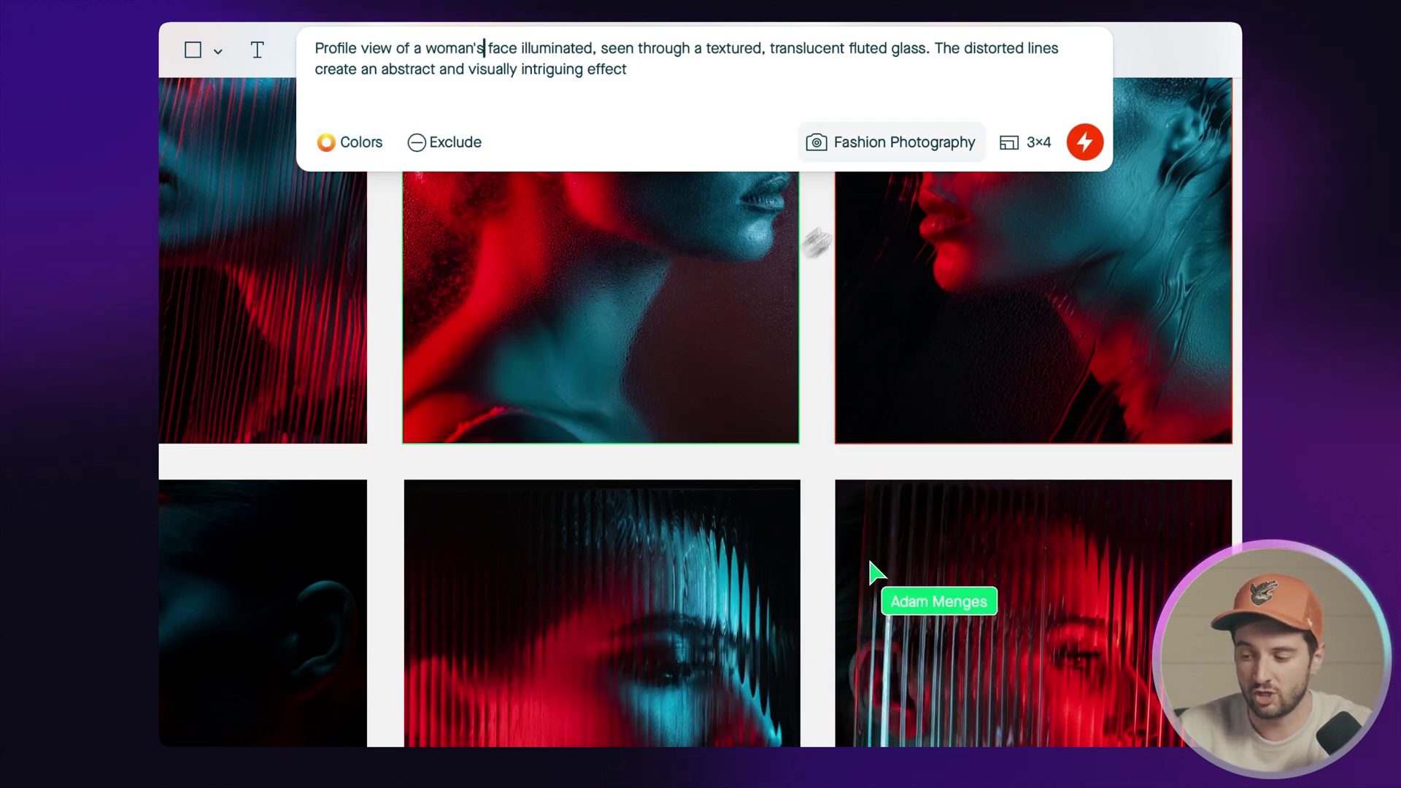
click(907, 146)
scroll(806, 467, down, 15)
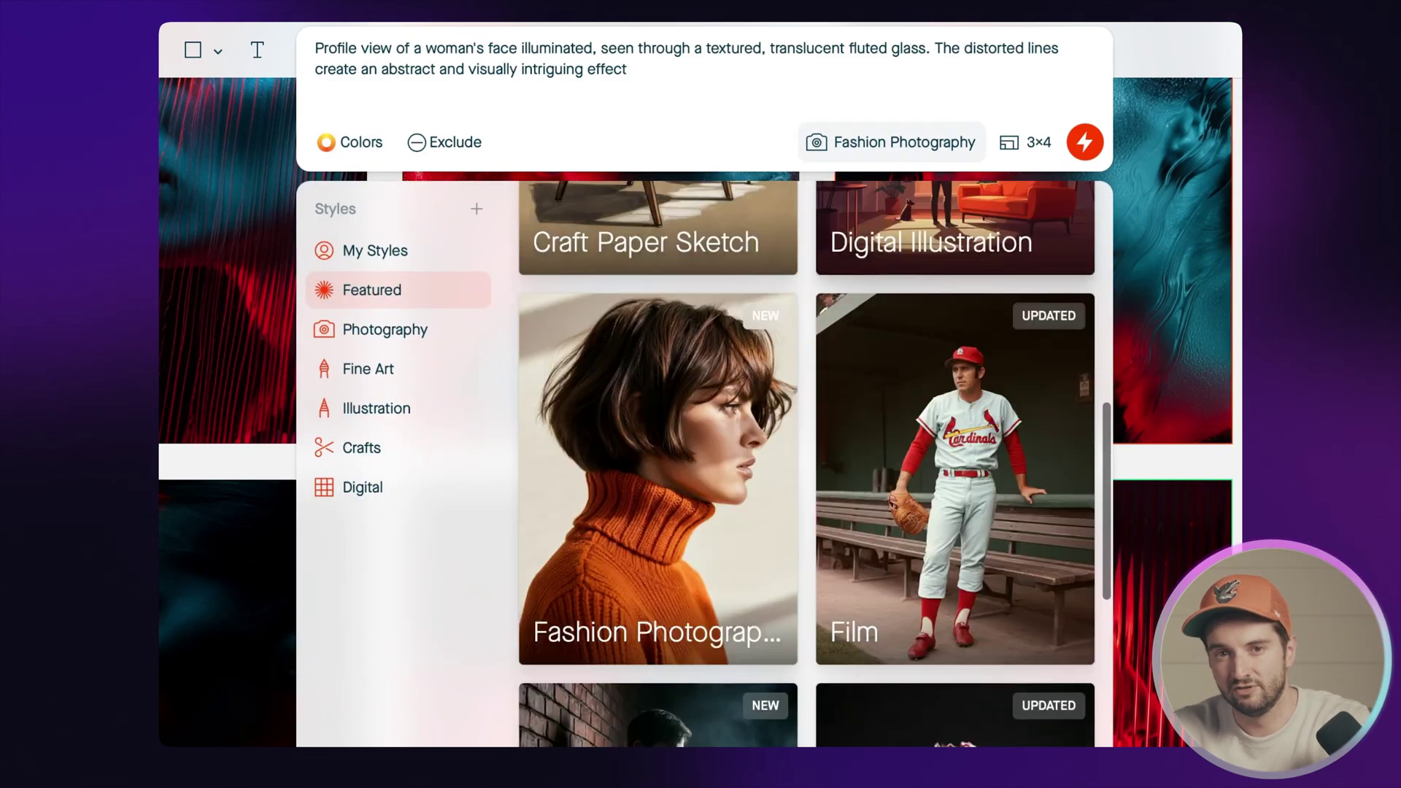
click(961, 448)
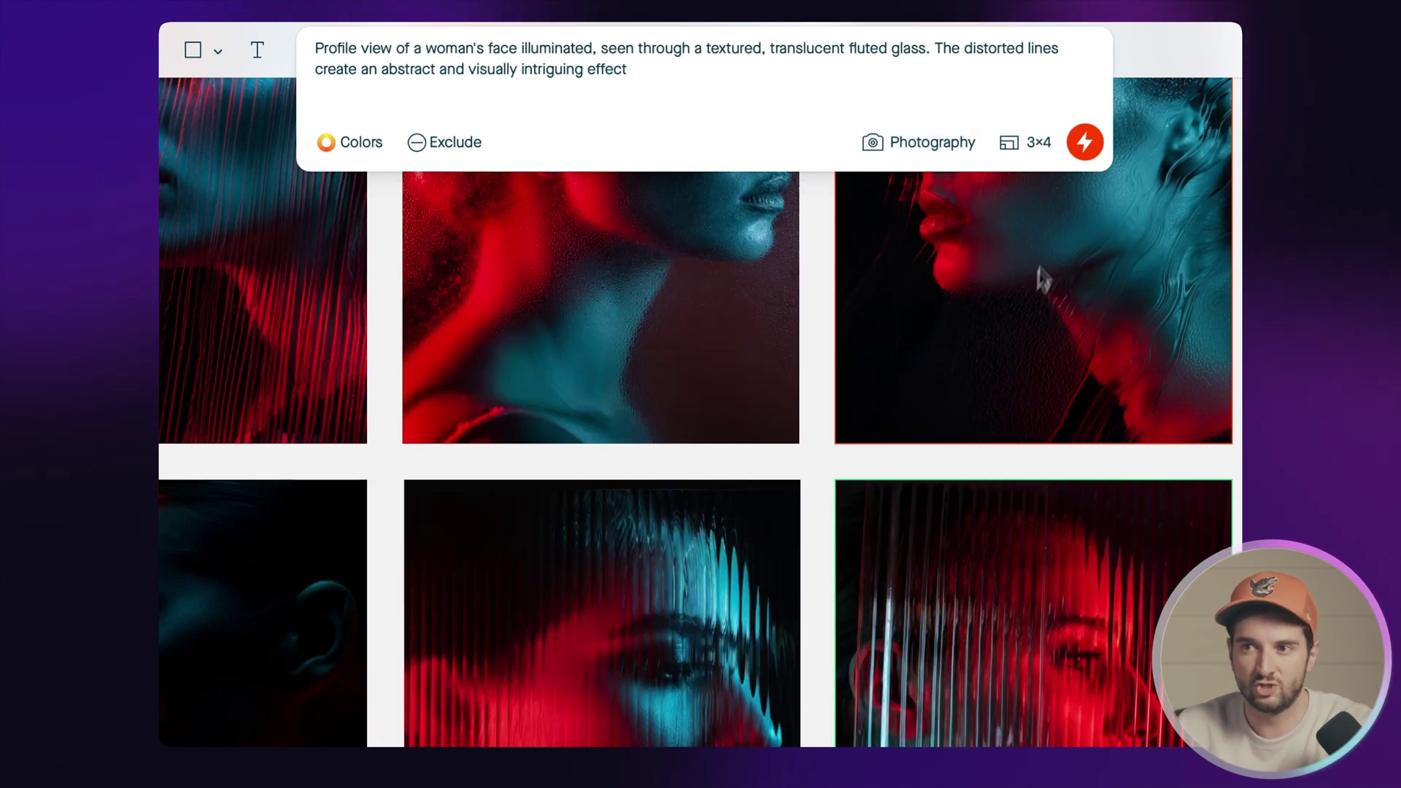
click(1084, 157)
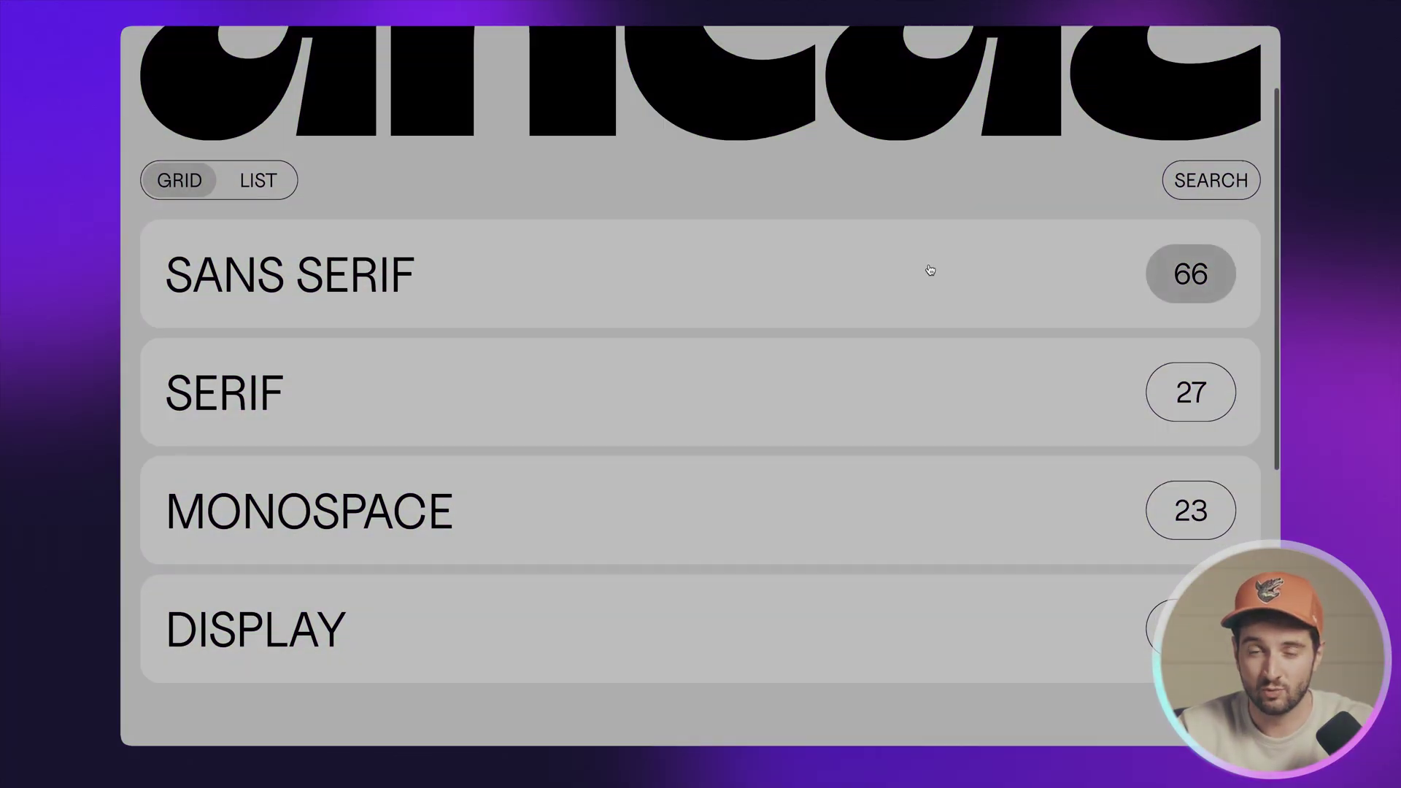
Step: Browse the Sans Serif font cards and open the Aspekta font's info page
click(929, 270)
scroll(929, 270, down, 4)
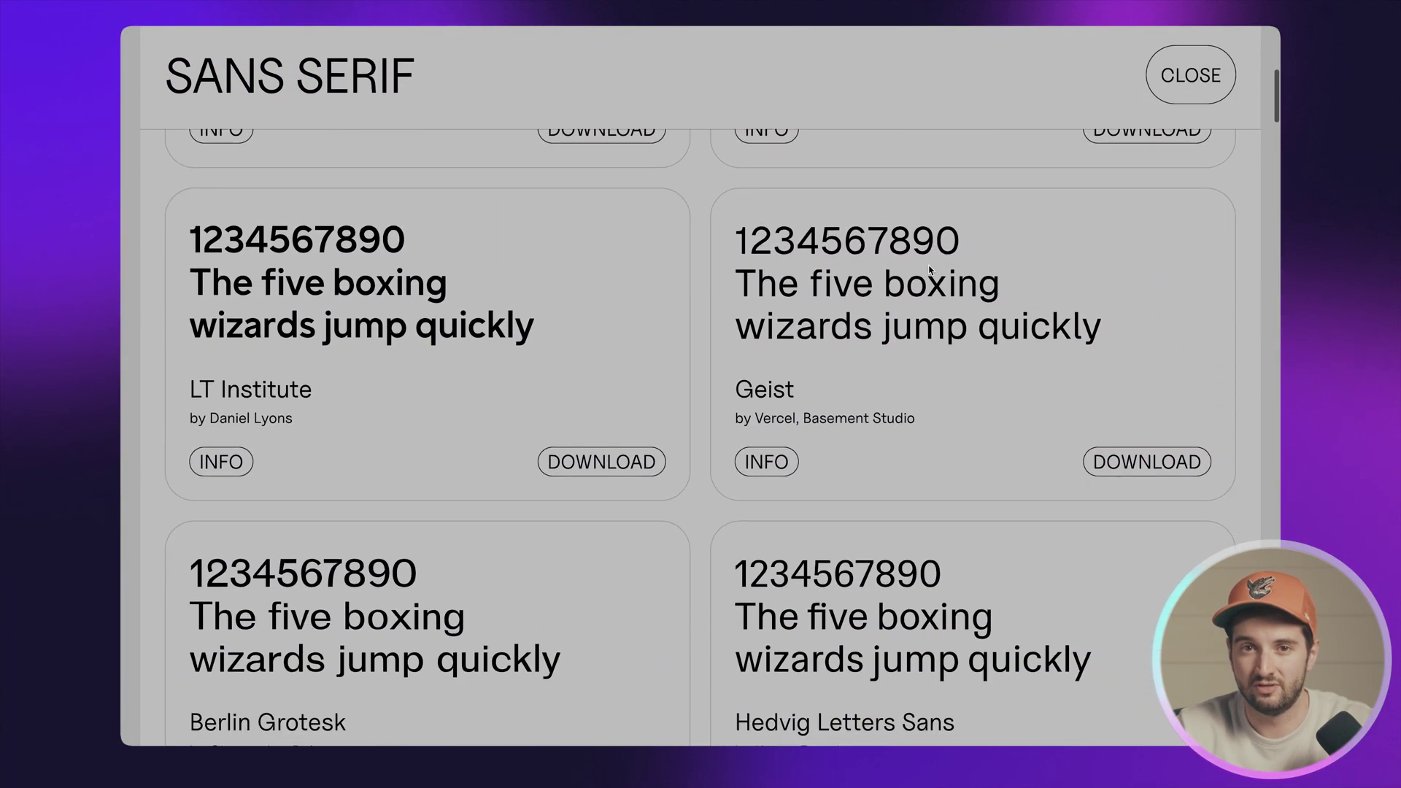
scroll(929, 270, down, 8)
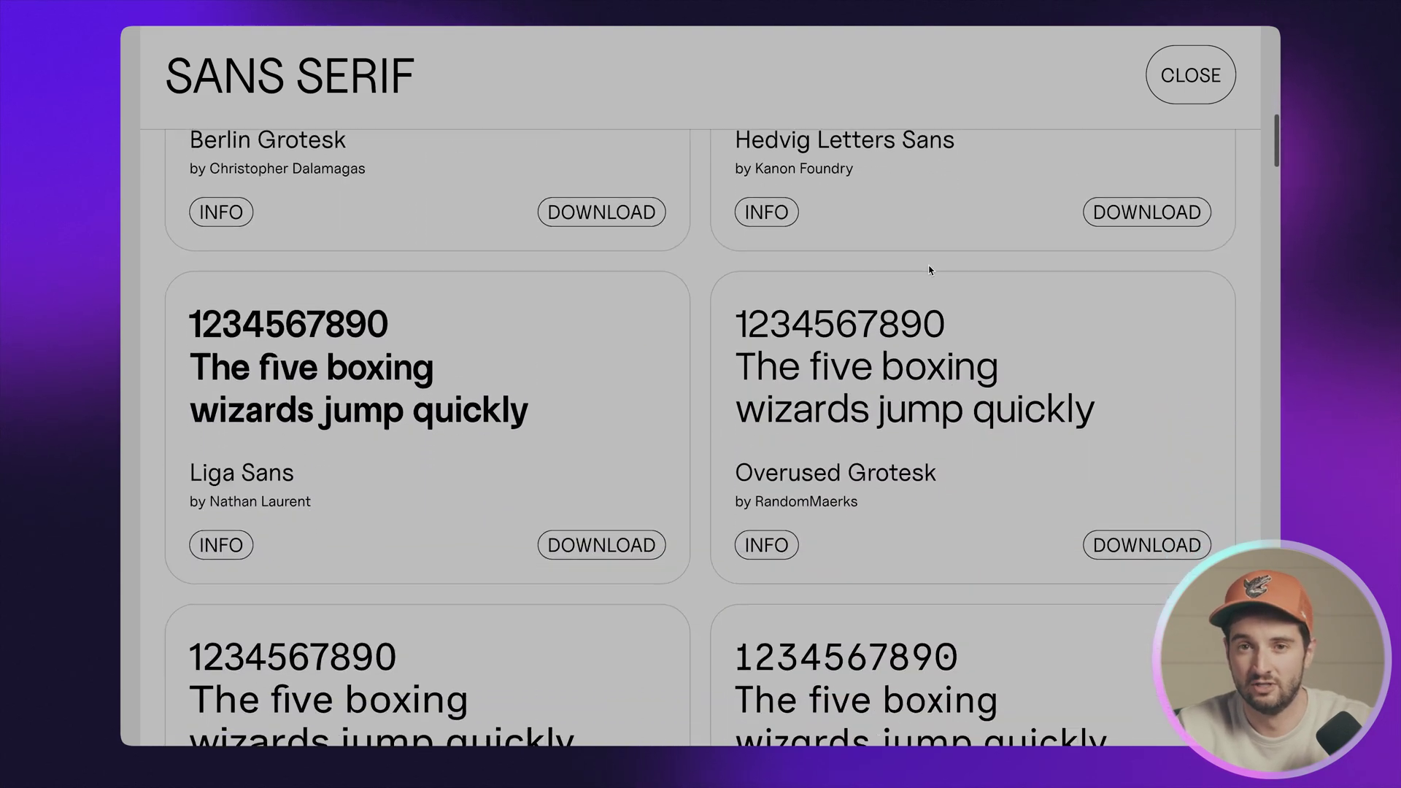
scroll(929, 270, down, 8)
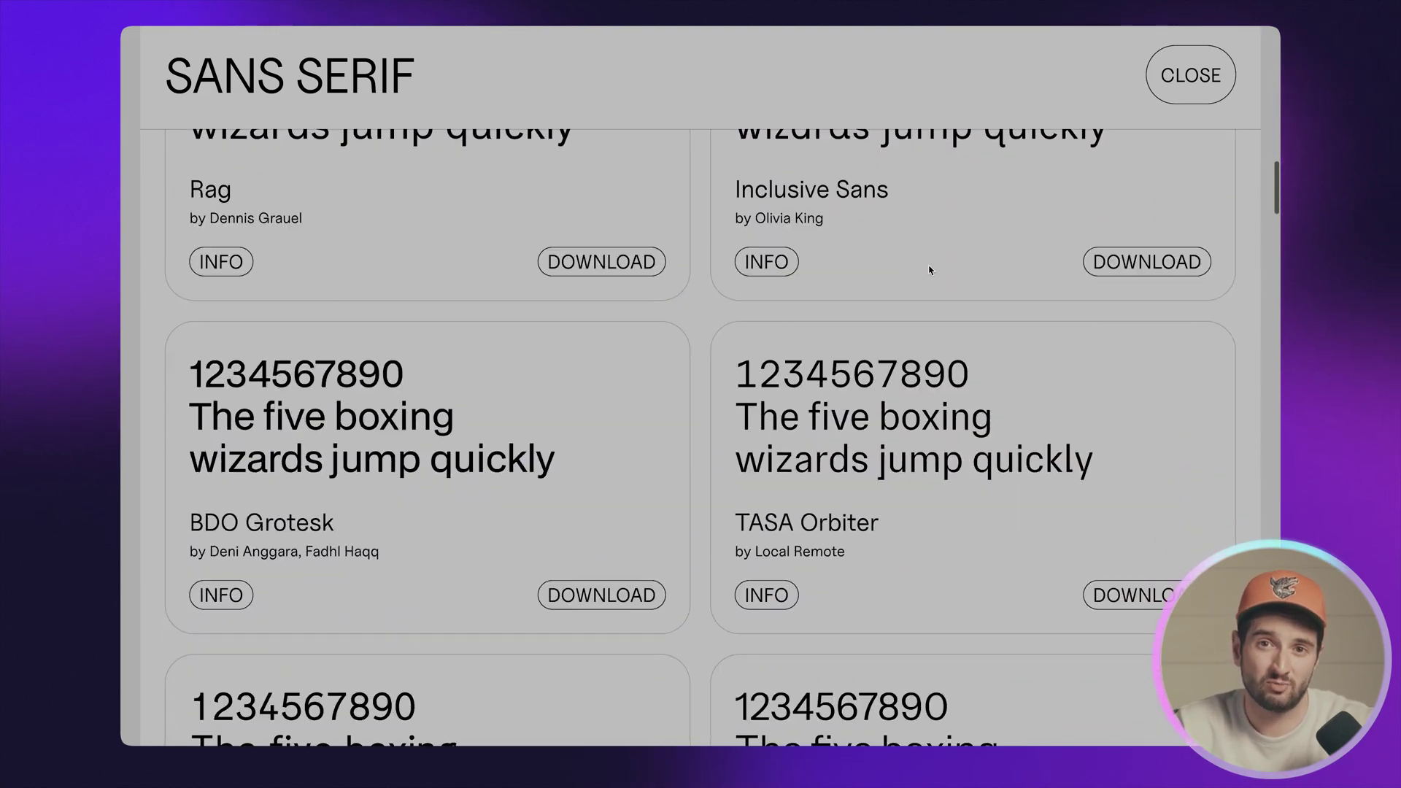
scroll(929, 270, down, 2)
scroll(929, 270, down, 8)
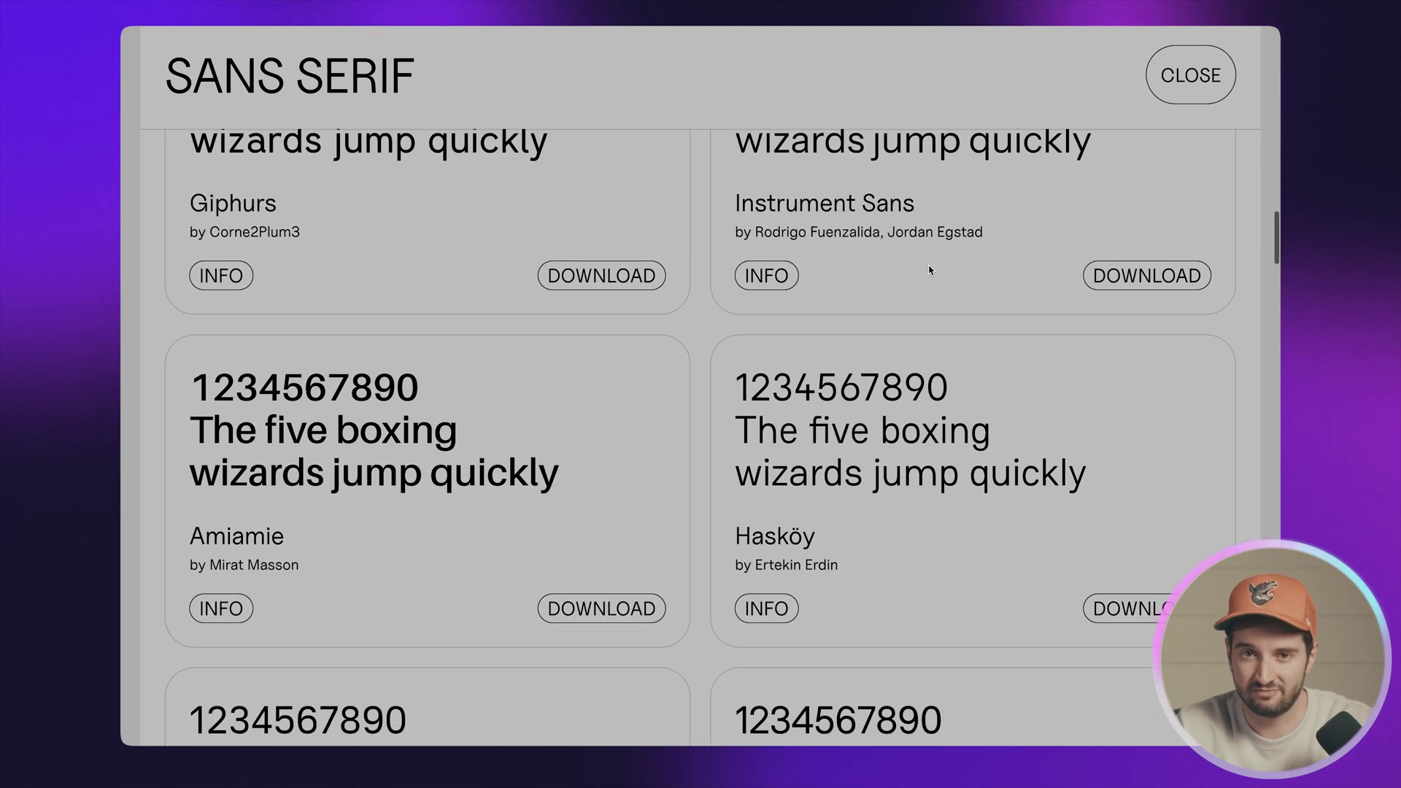
scroll(930, 270, down, 4)
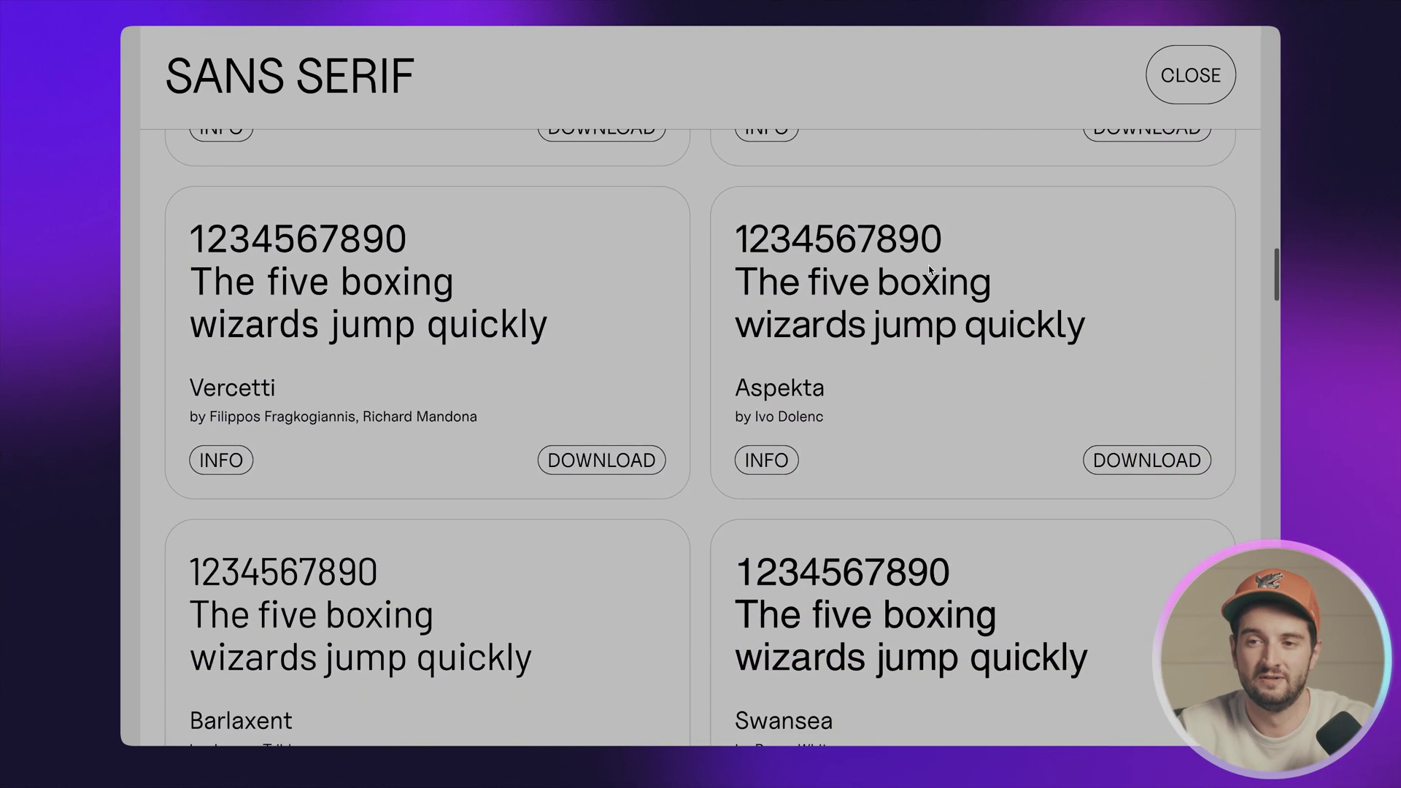
click(766, 457)
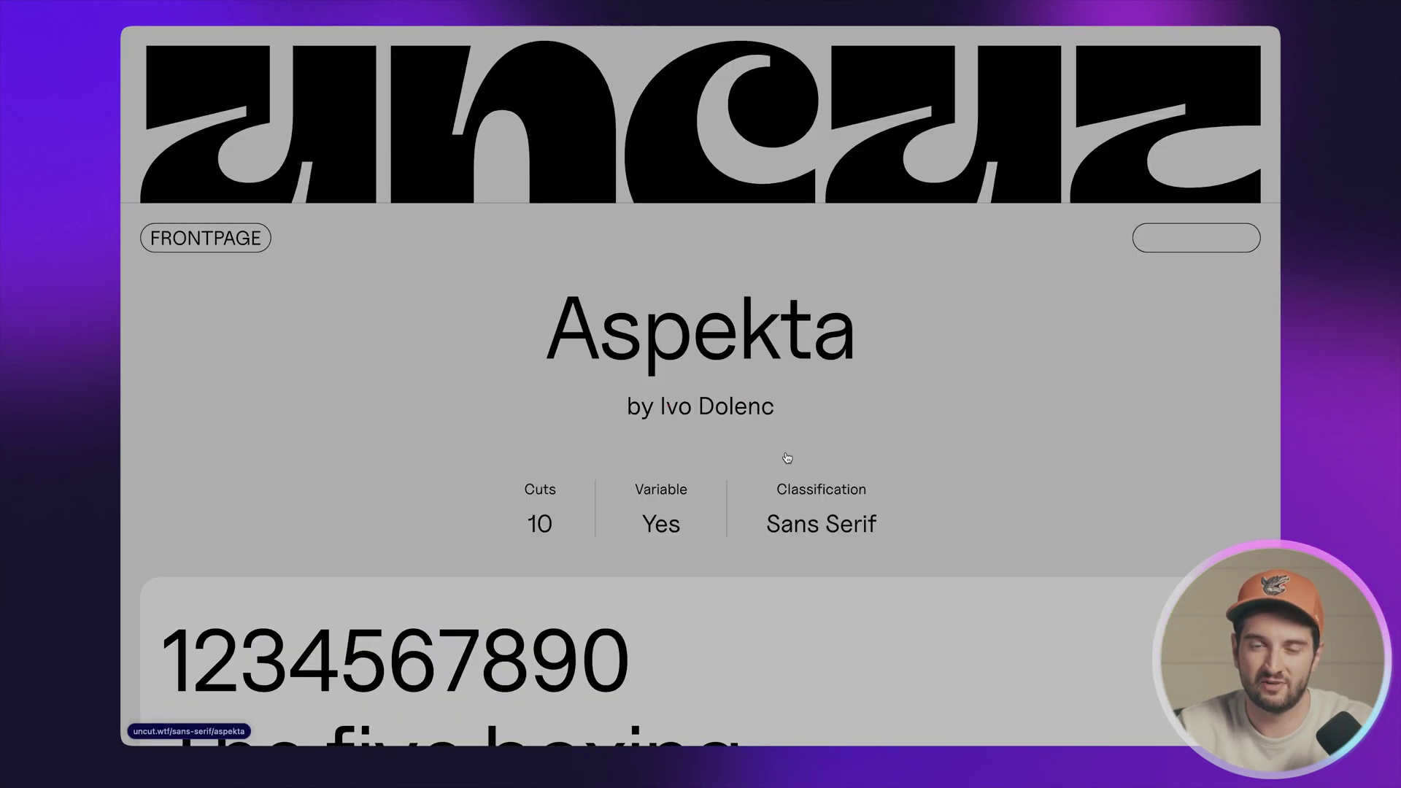